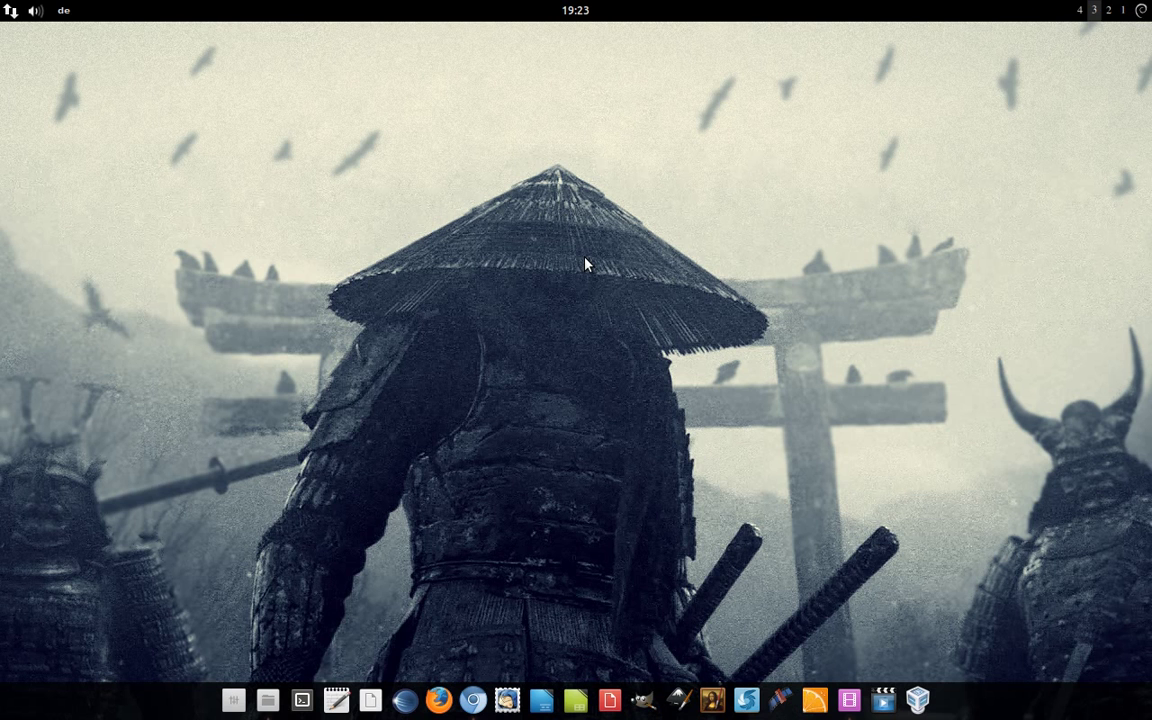
Bring up the Chromium window from the dock and view the options offered by its dock icon
click(473, 700)
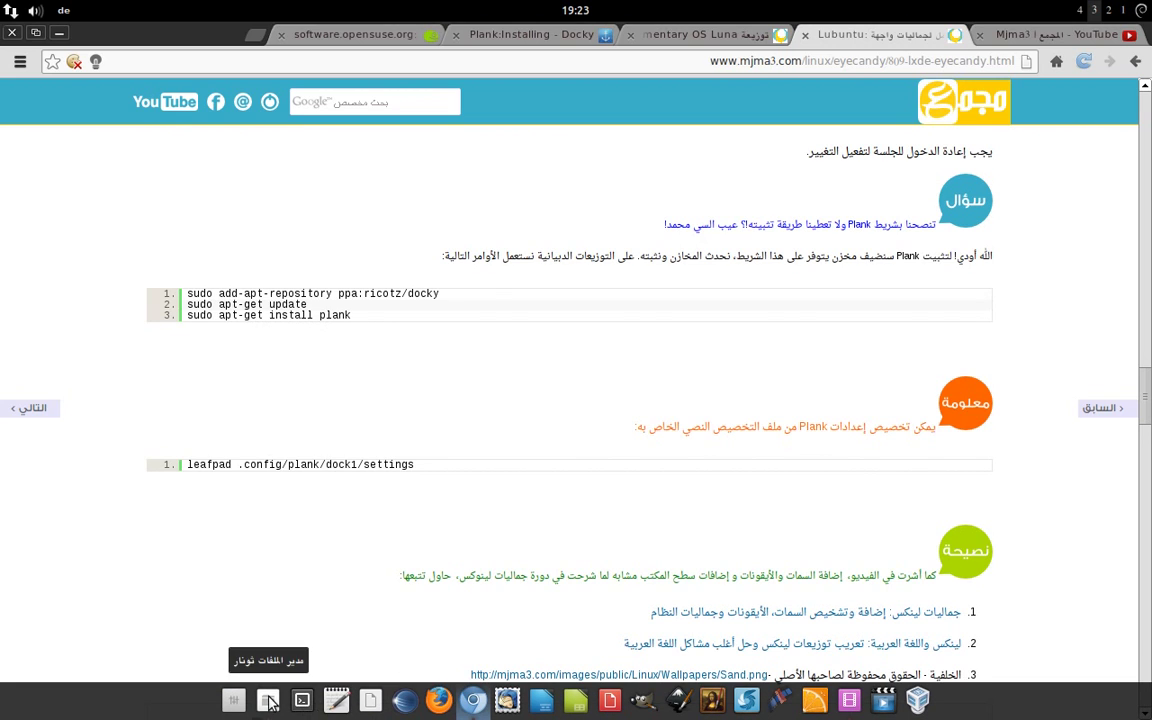
click(268, 700)
click(268, 700)
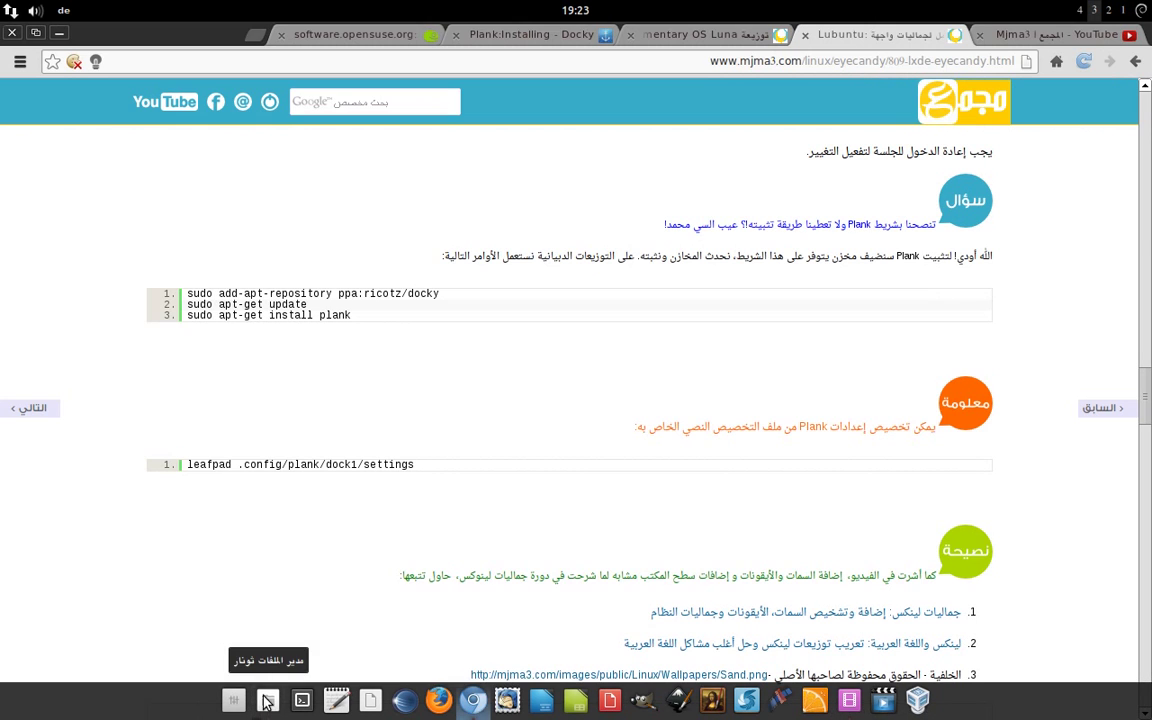
right_click(476, 705)
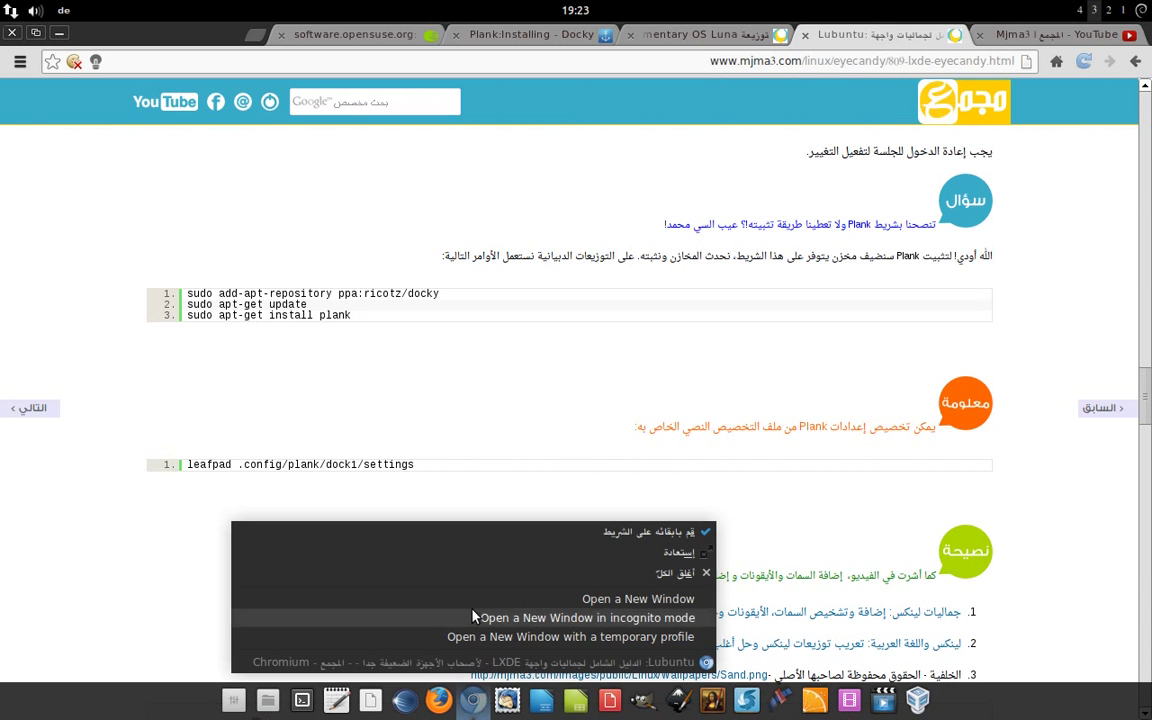
click(476, 705)
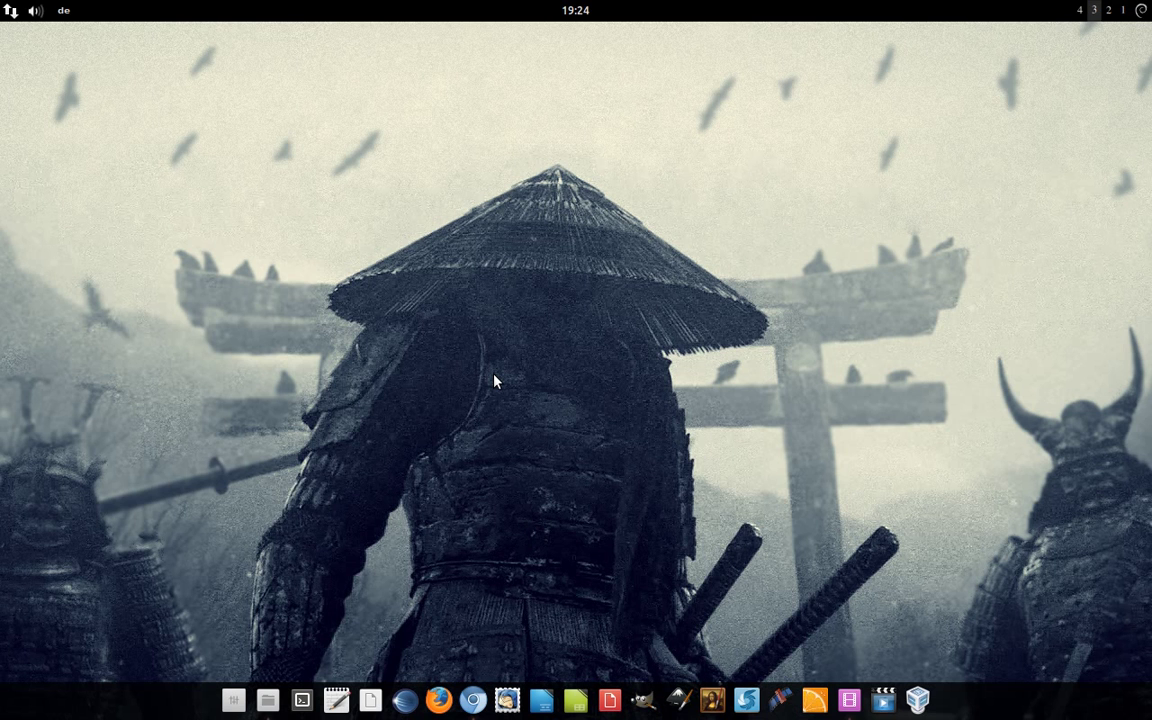
Review the Plank installation sources on the openSUSE software search and the Docky wiki, and minimise the browser
click(473, 702)
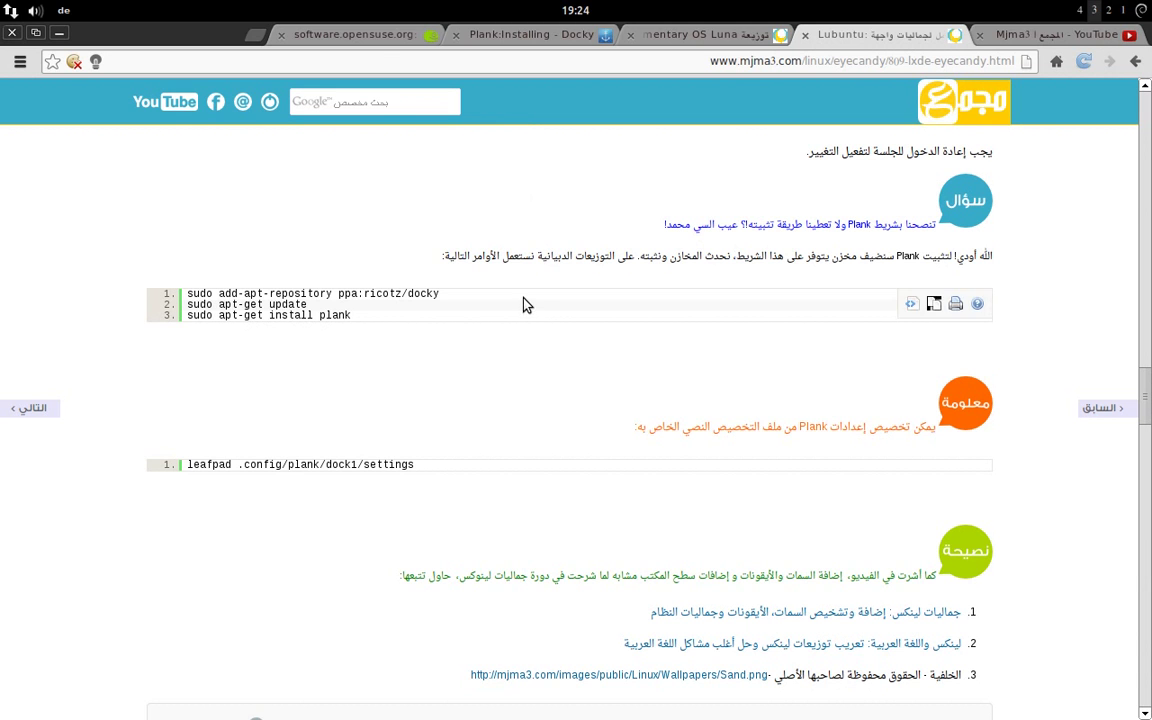
click(365, 36)
click(666, 186)
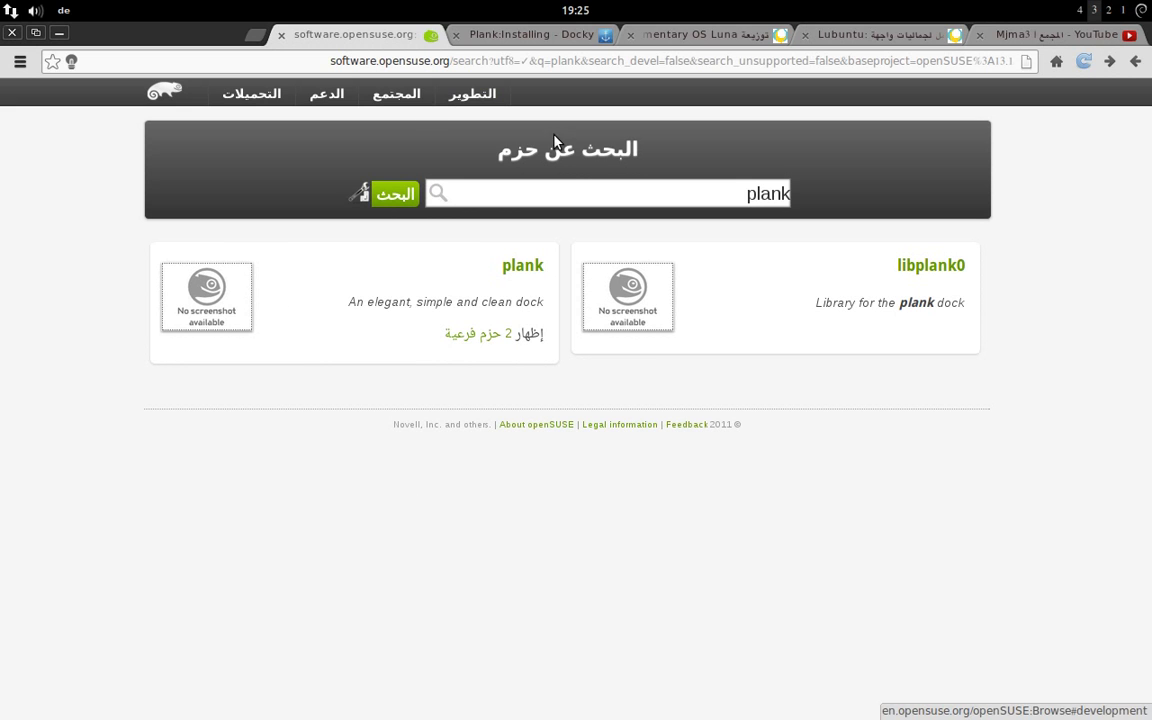
click(532, 37)
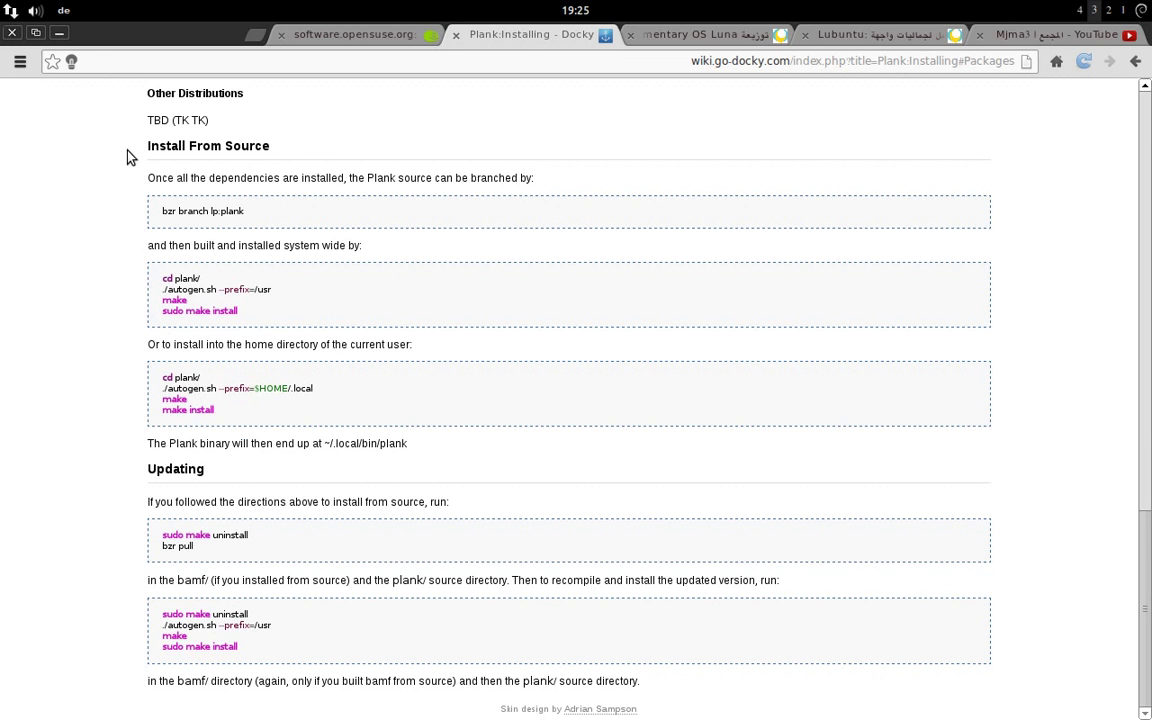
click(59, 33)
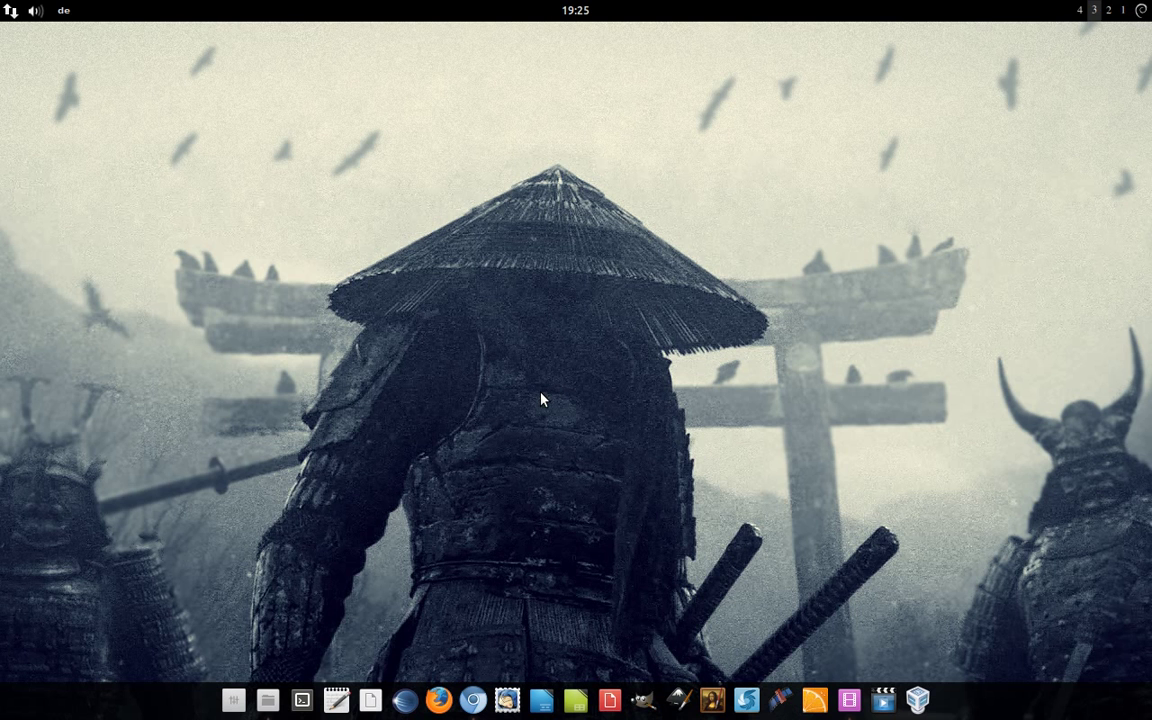
View the elementary OS Luna page with the Plank themes install command, and minimise the browser
click(473, 700)
click(700, 34)
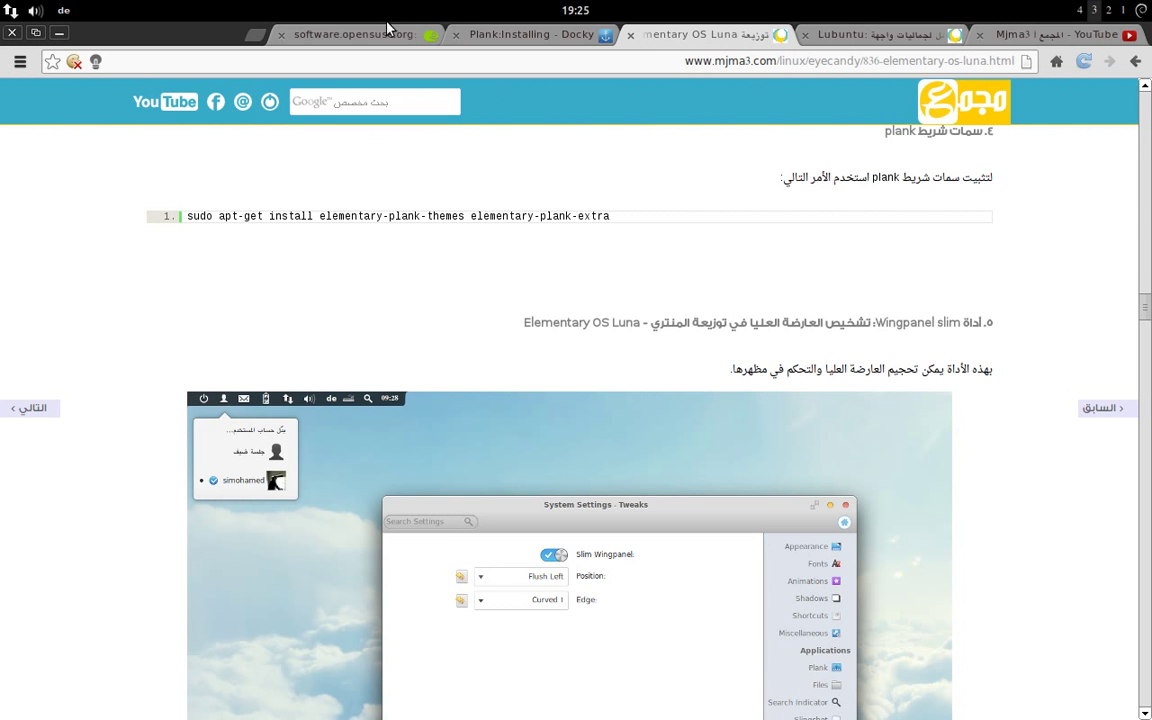
click(60, 33)
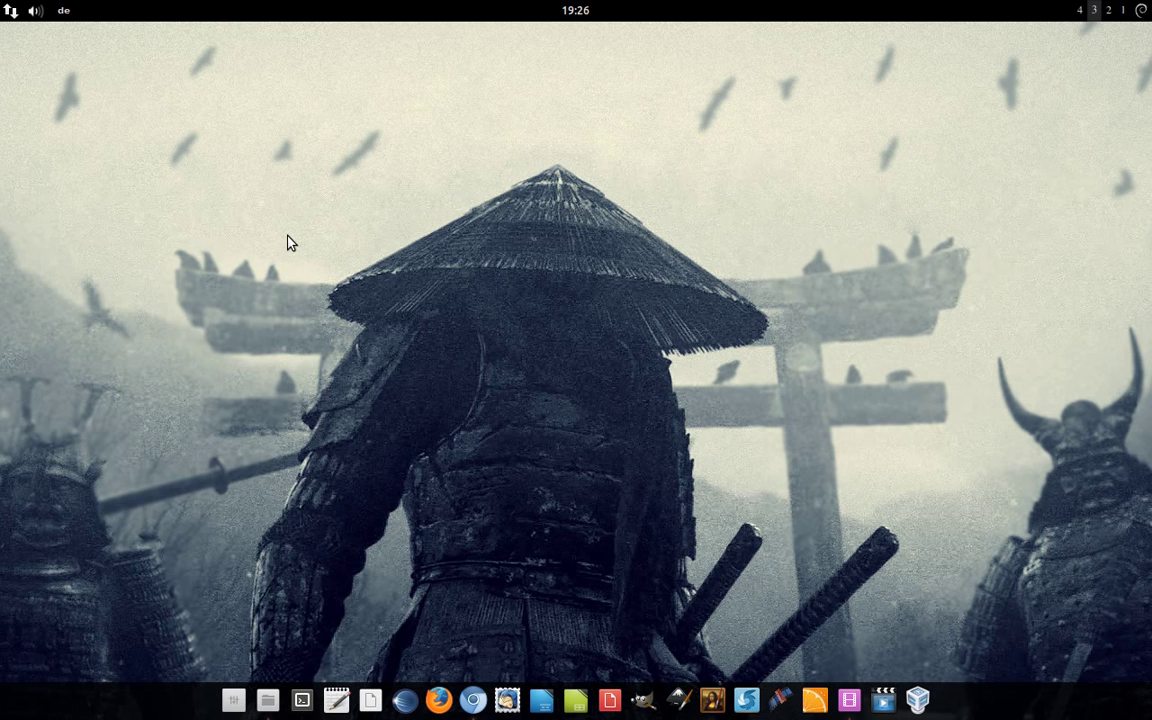
Show hidden files in the home folder and navigate to the .config/plank/dock1 folder
click(267, 703)
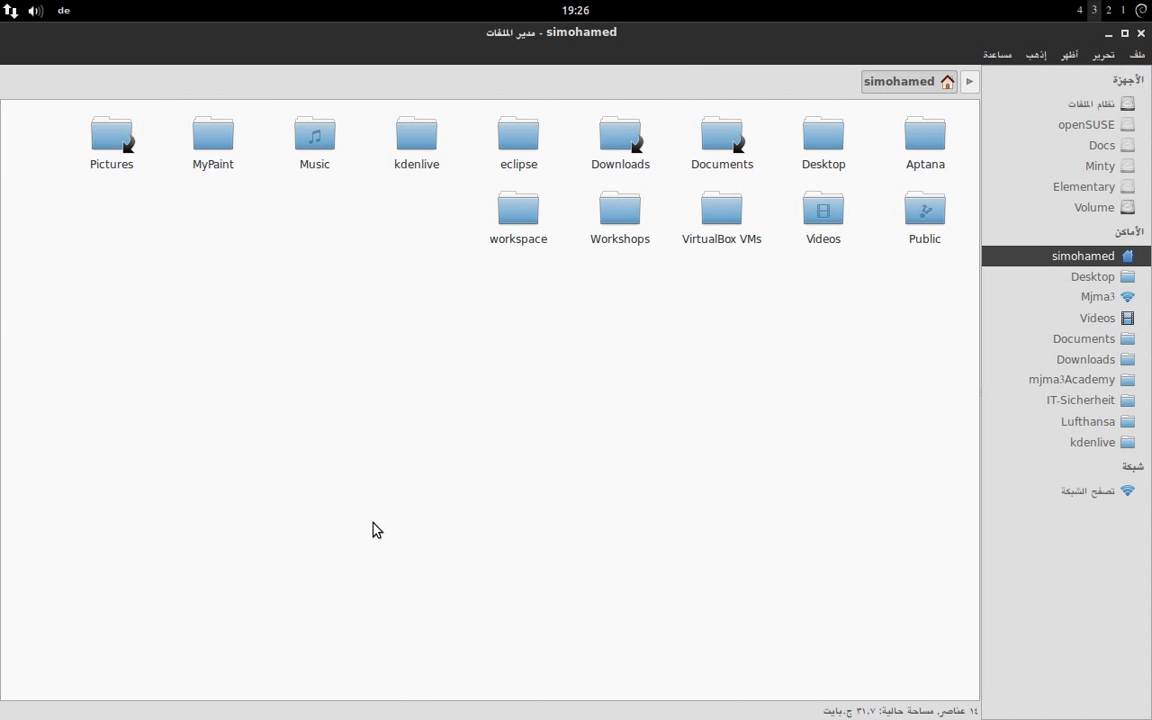
key(ctrl+h)
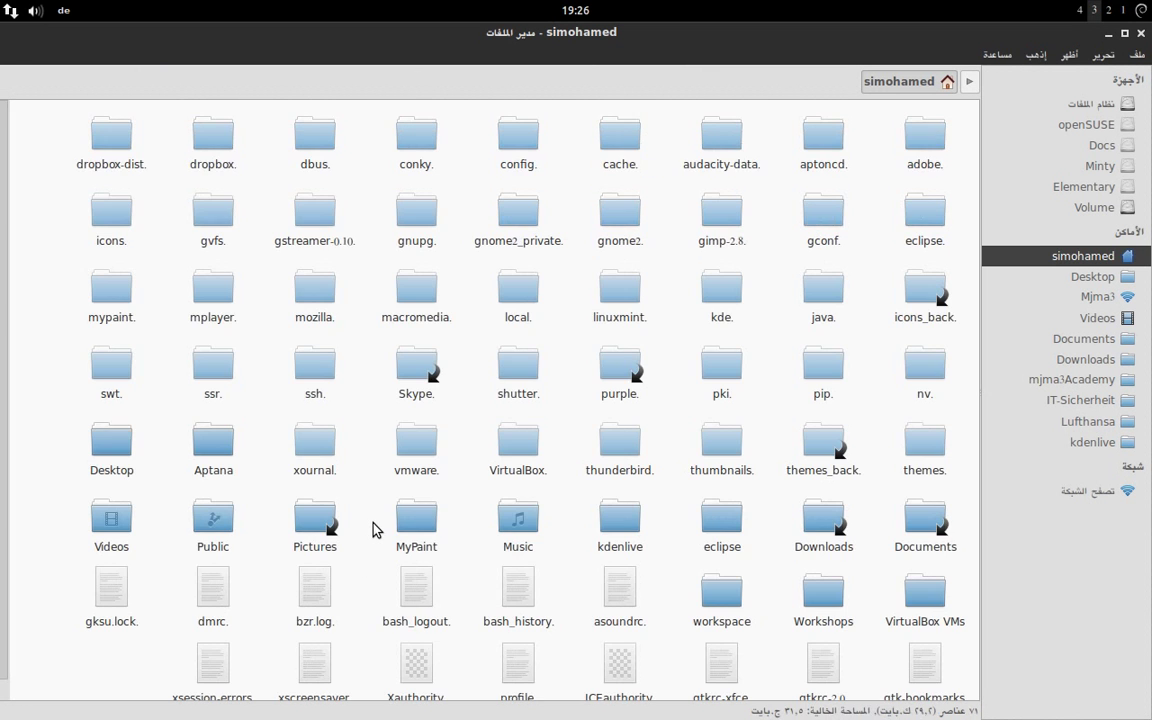
click(1068, 56)
click(779, 130)
double_click(511, 145)
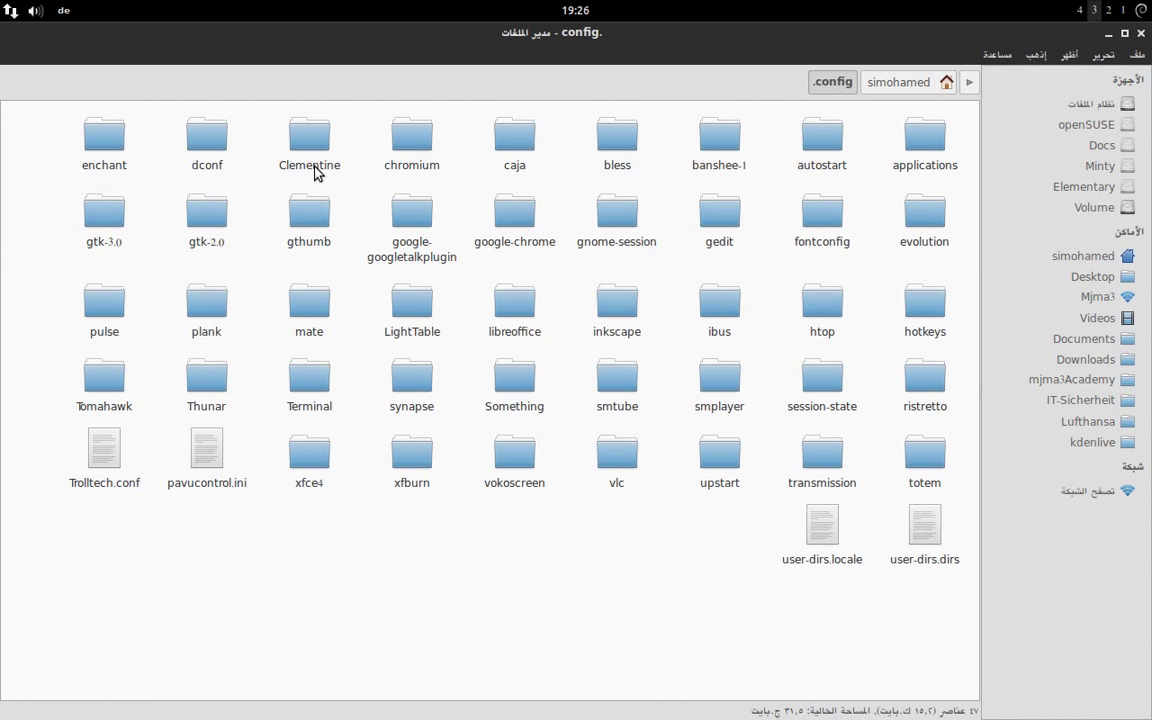
double_click(207, 310)
double_click(950, 136)
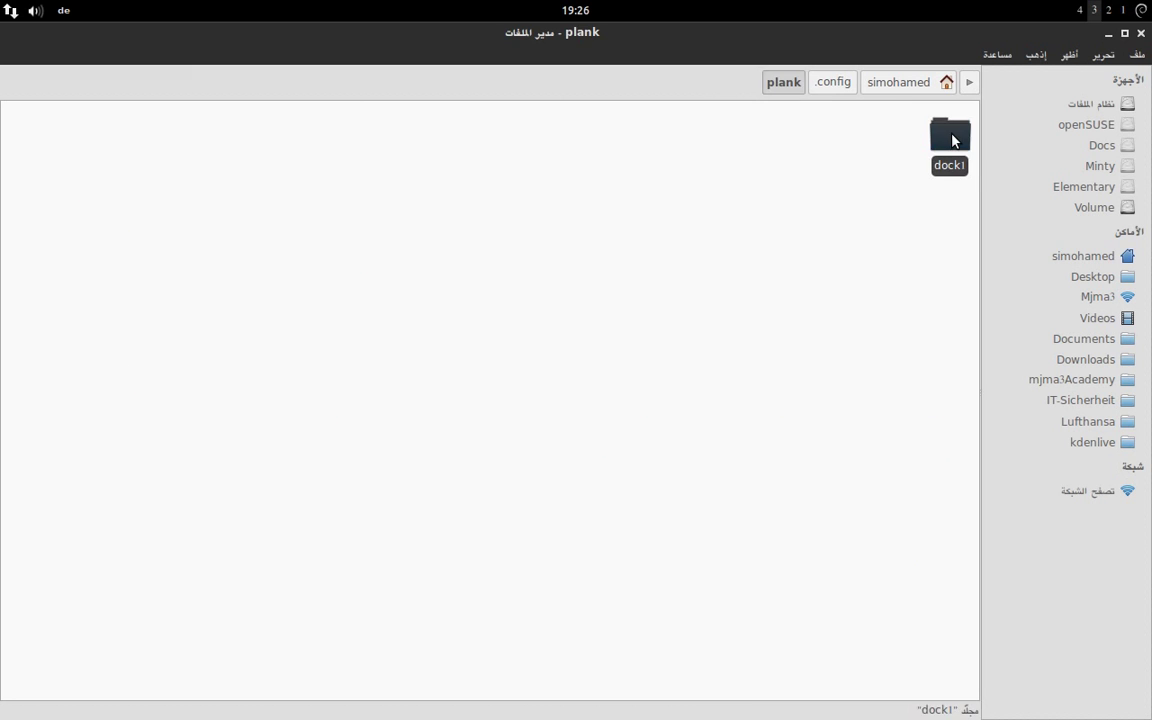
Open the dock's settings file in gedit, reposition its window clear of the dock, and go to the file's first line
click(876, 155)
right_click(877, 152)
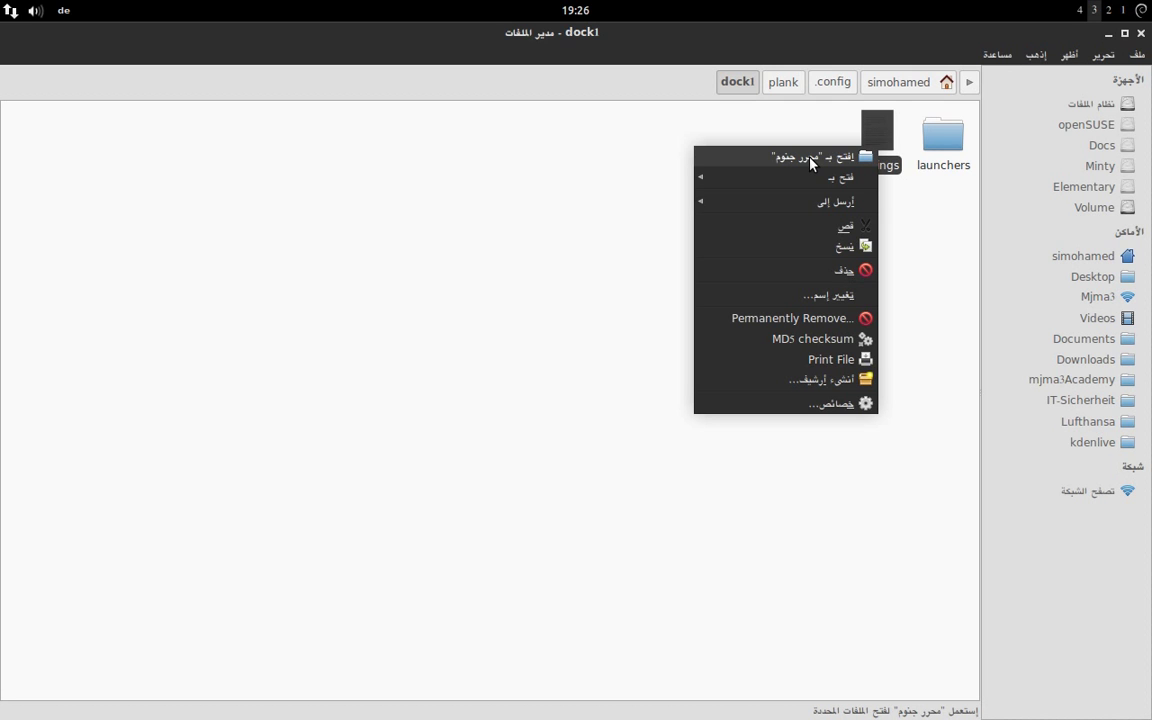
click(779, 158)
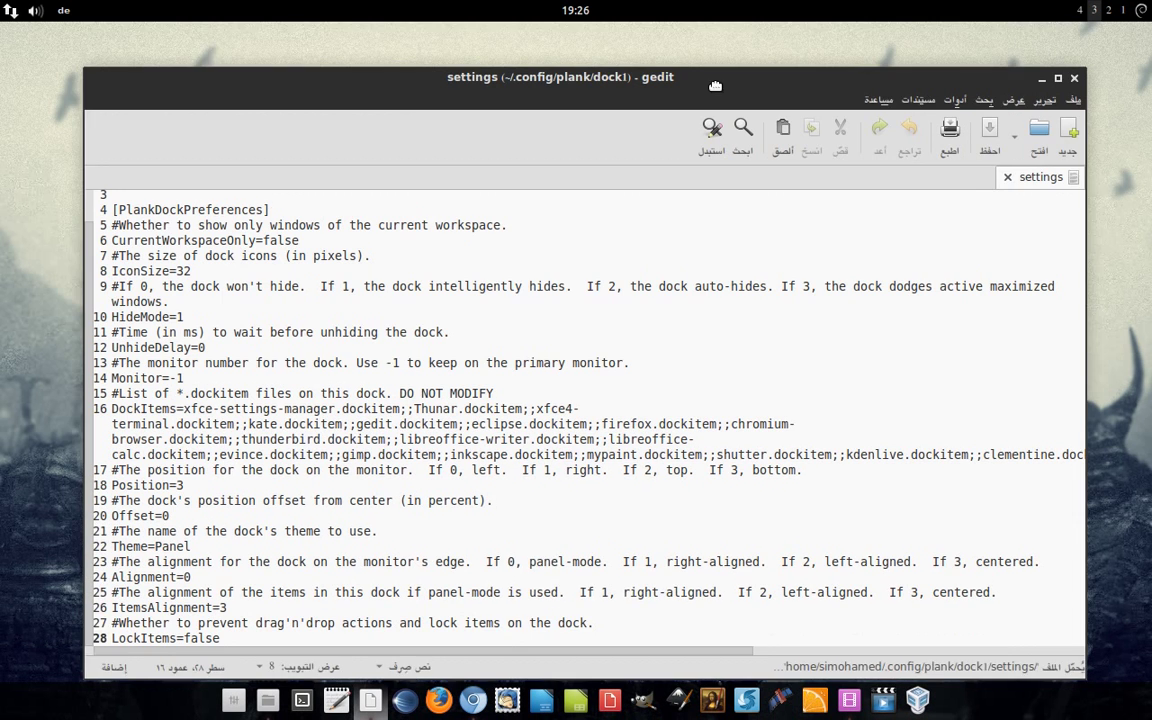
mouse_move(715, 86)
mouse_down()
mouse_move(724, 31)
mouse_move(722, 62)
mouse_up()
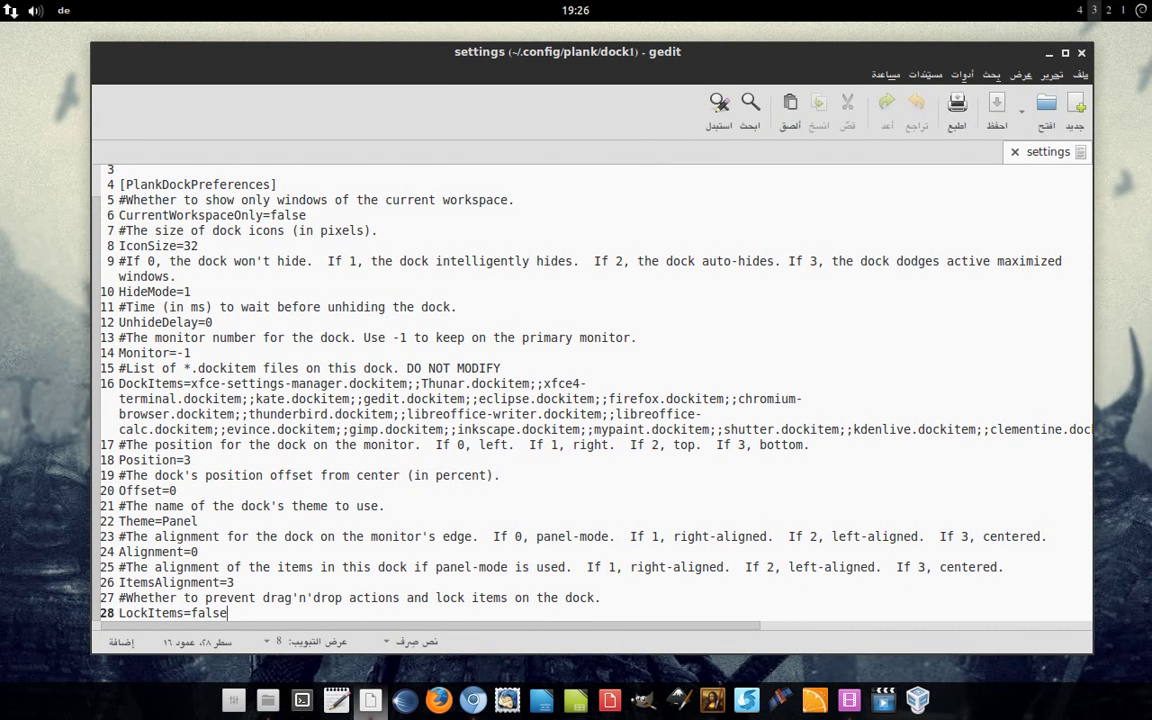
scroll(143, 201, up, 2)
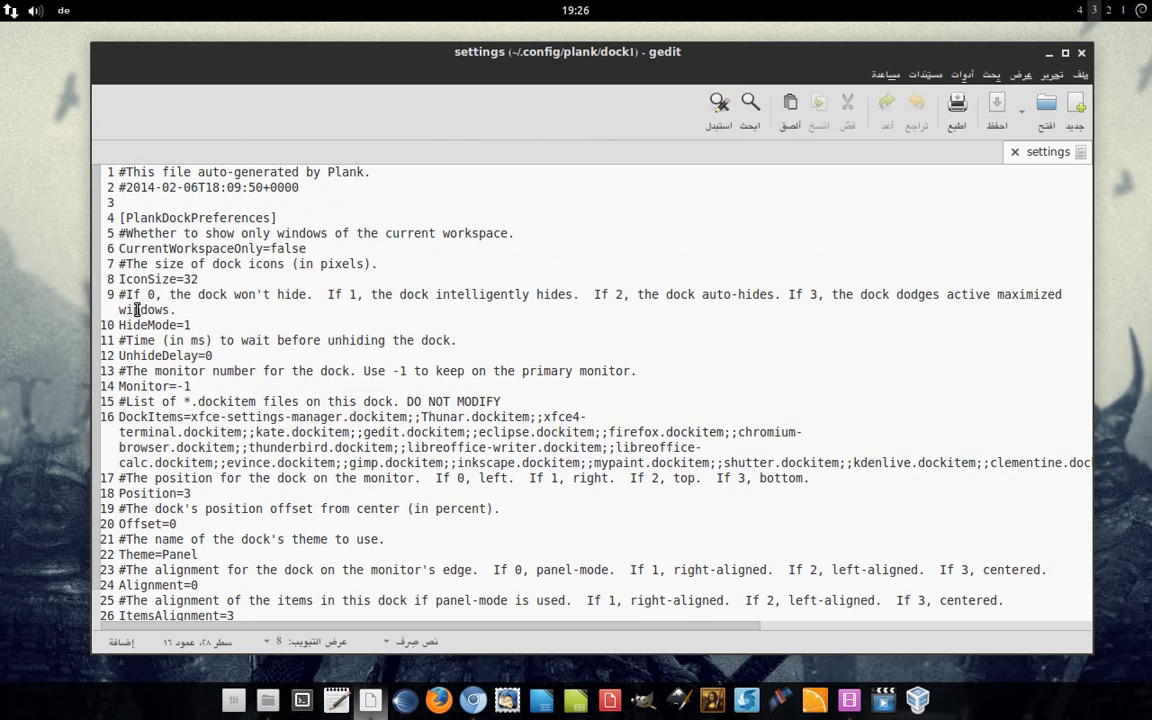
click(123, 172)
drag(571, 50, 630, 53)
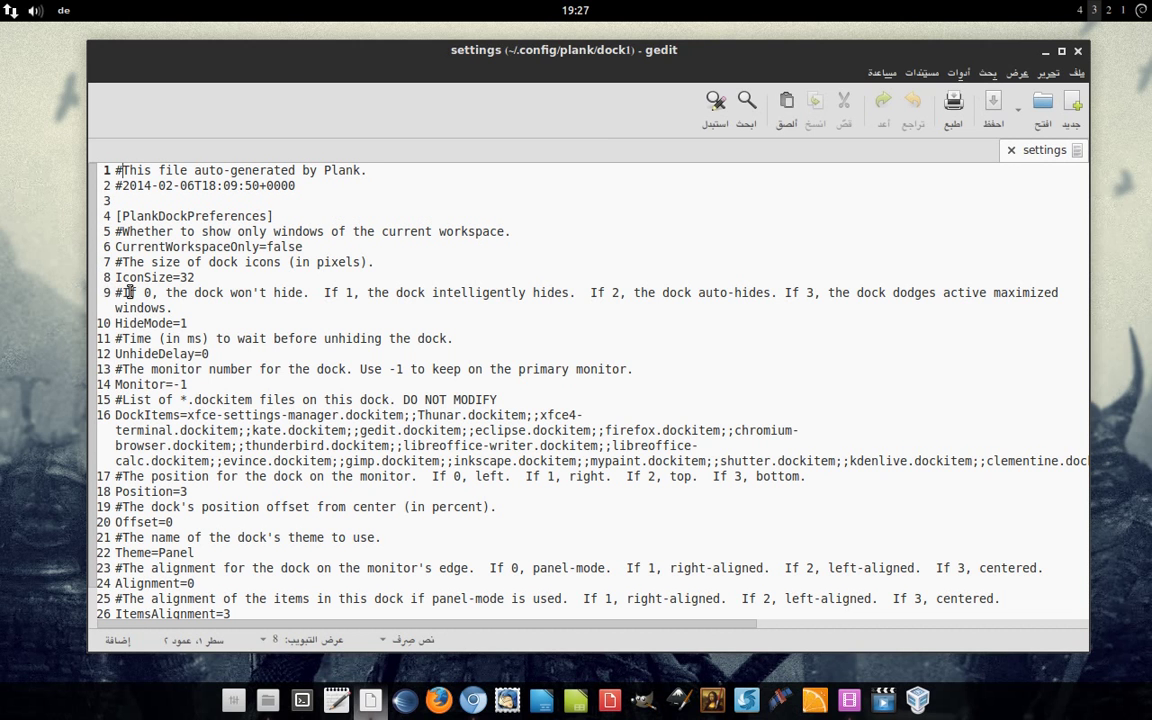
Set IconSize to 48 in the Plank settings file and save it
click(183, 277)
key(shift+End)
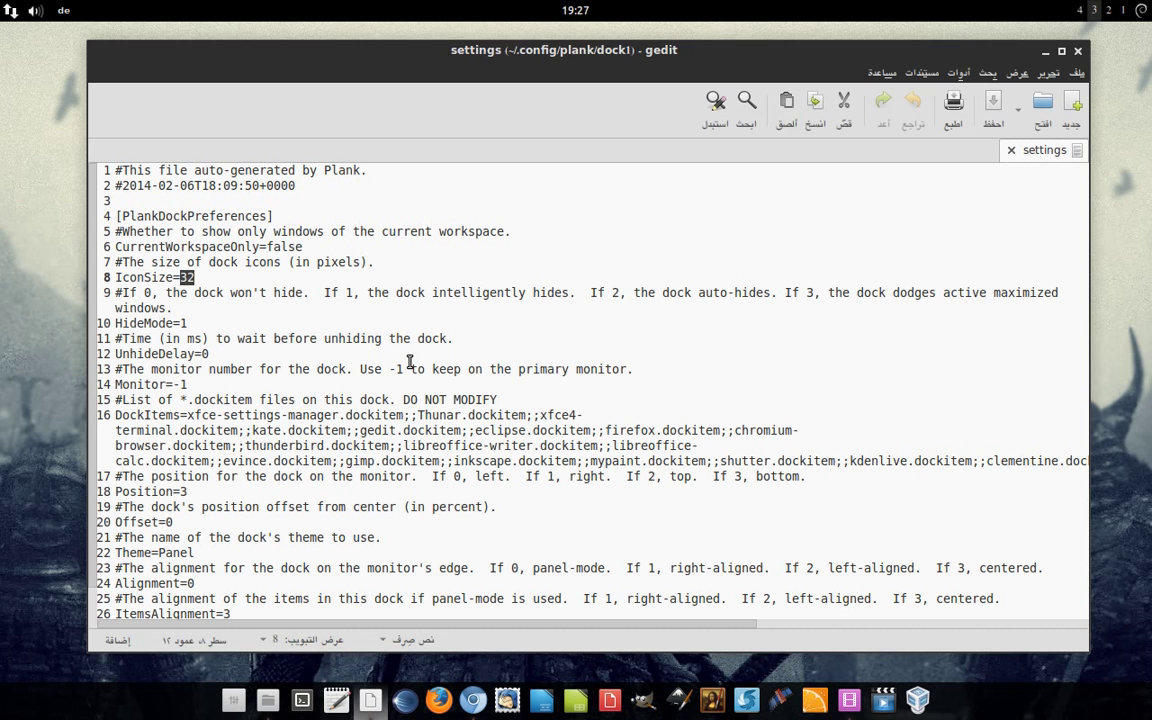
text(48)
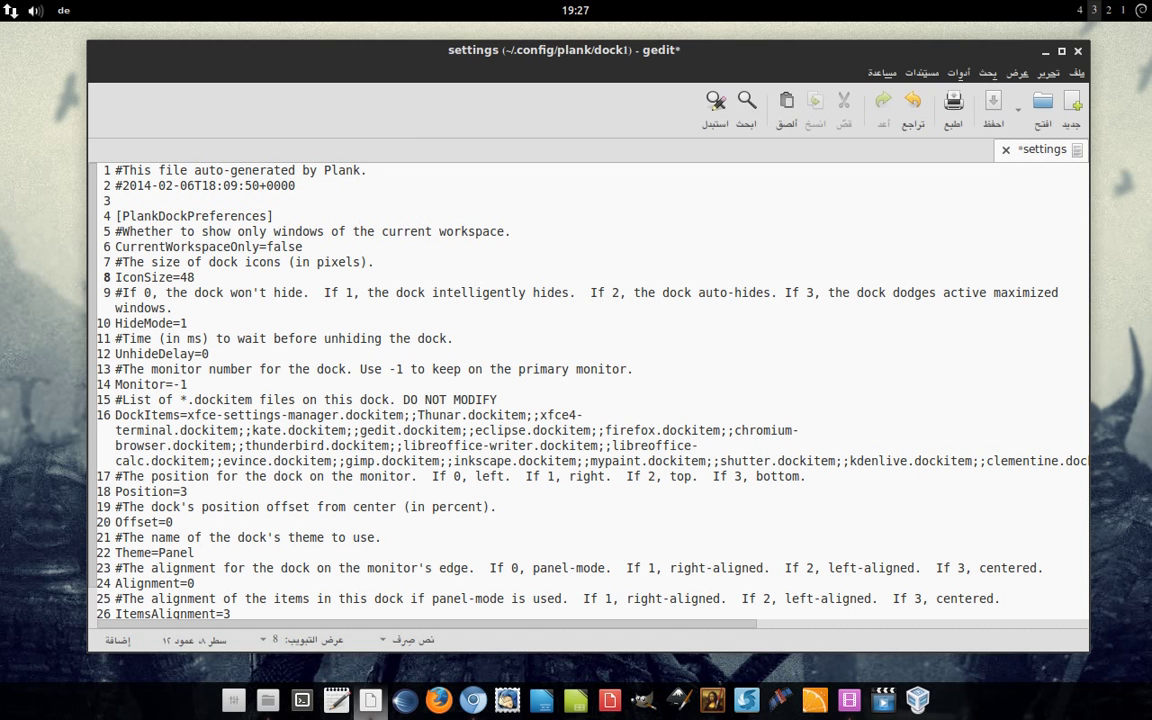
click(993, 103)
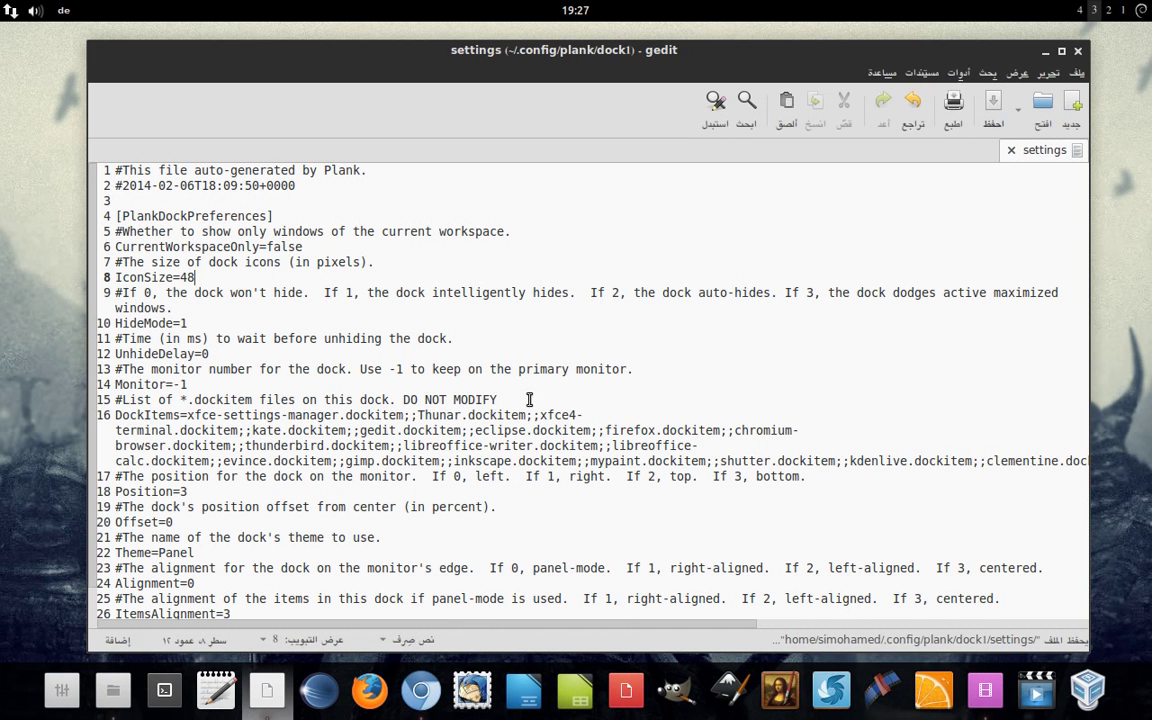
Set IconSize back to 32 in the Plank settings file and save it
key(BackSpace)
key(BackSpace)
text(32)
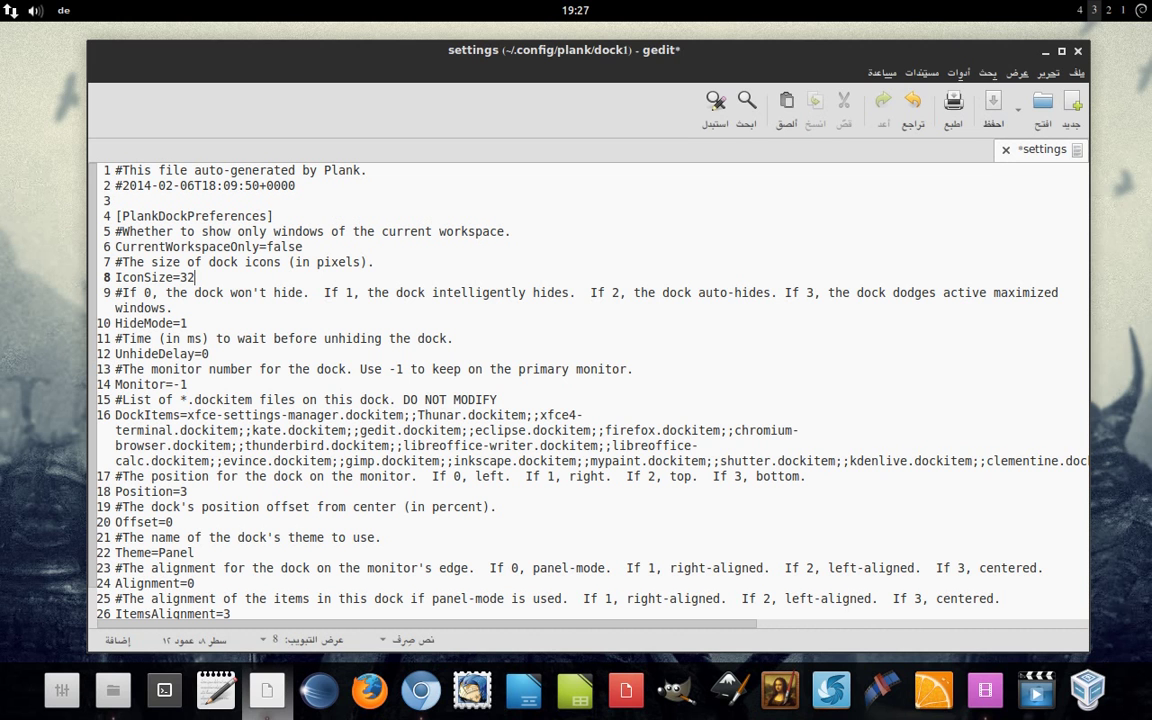
key(ctrl+s)
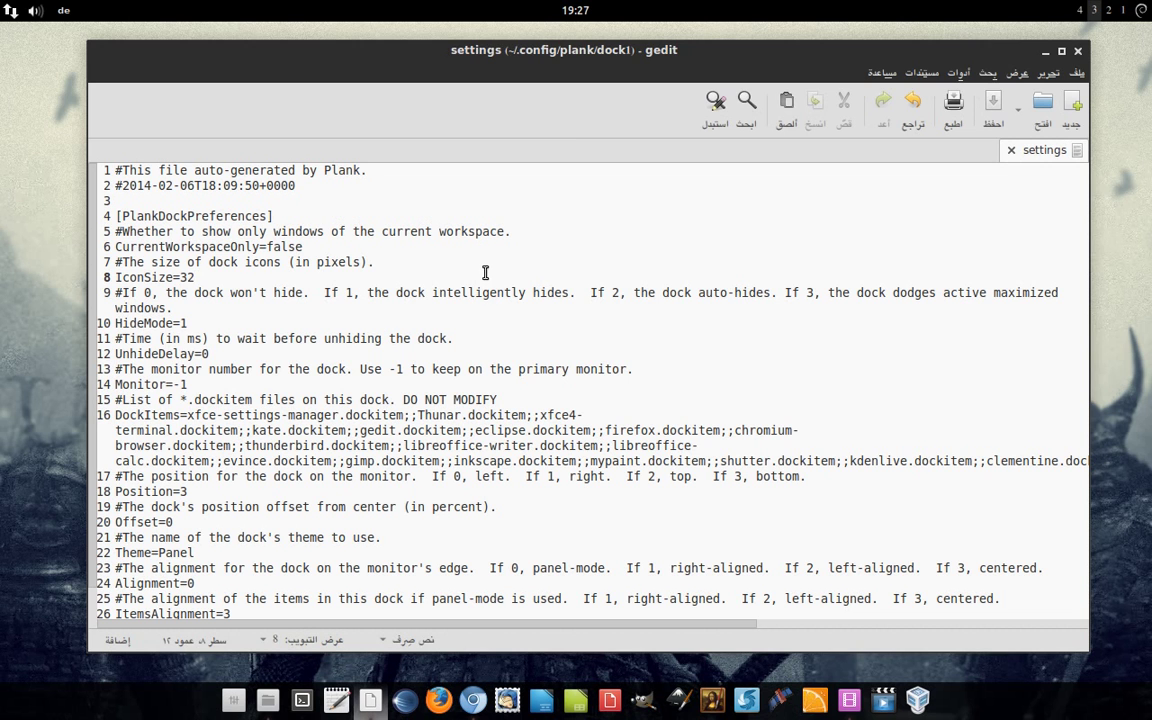
Test the dock's HideMode behaviour by maximising the editor window, revealing the dock, and restoring the window
click(186, 323)
click(1062, 51)
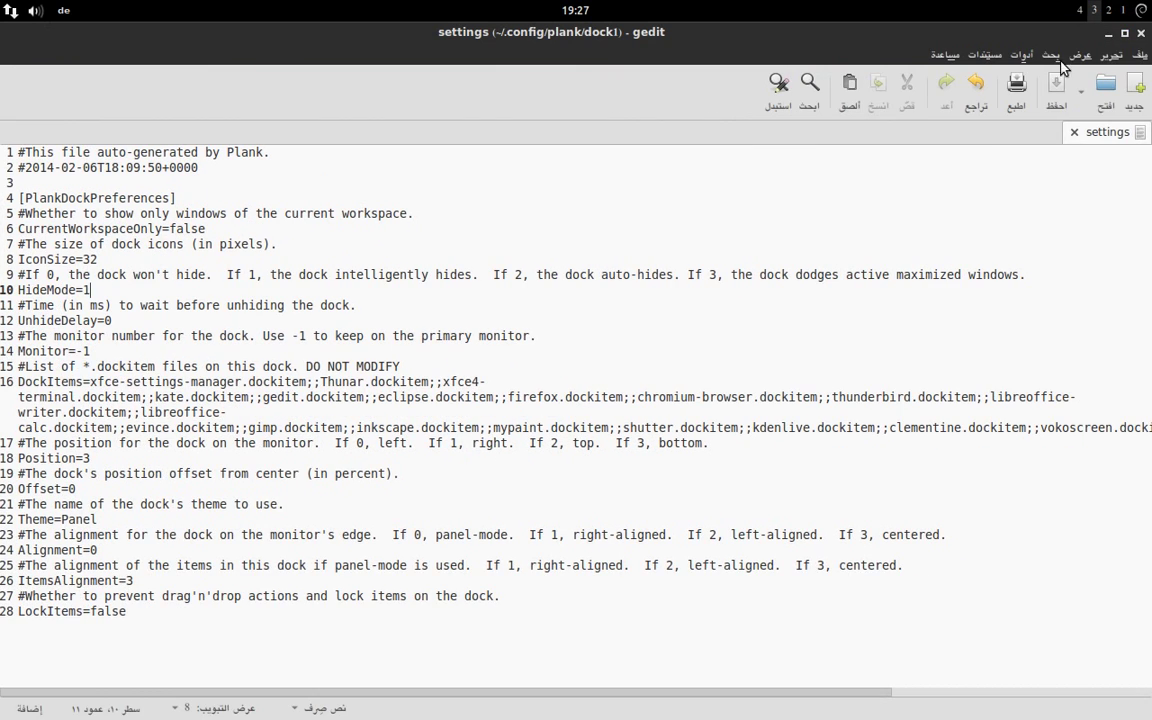
mouse_move(576, 718)
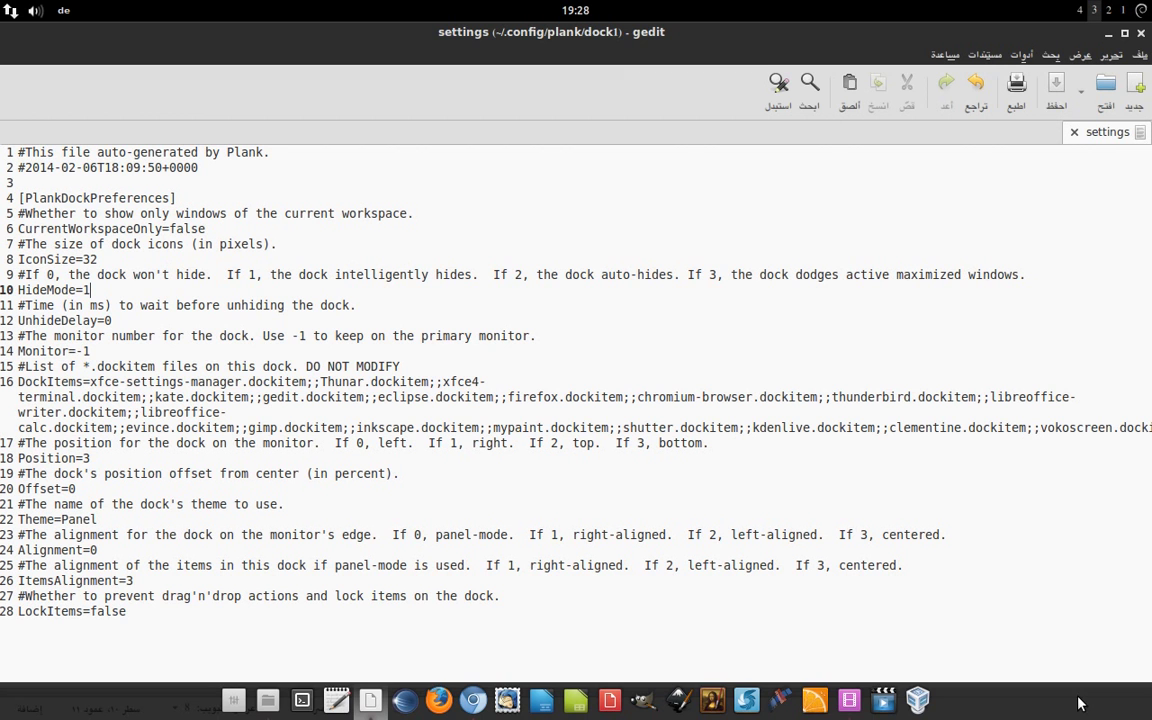
click(1125, 37)
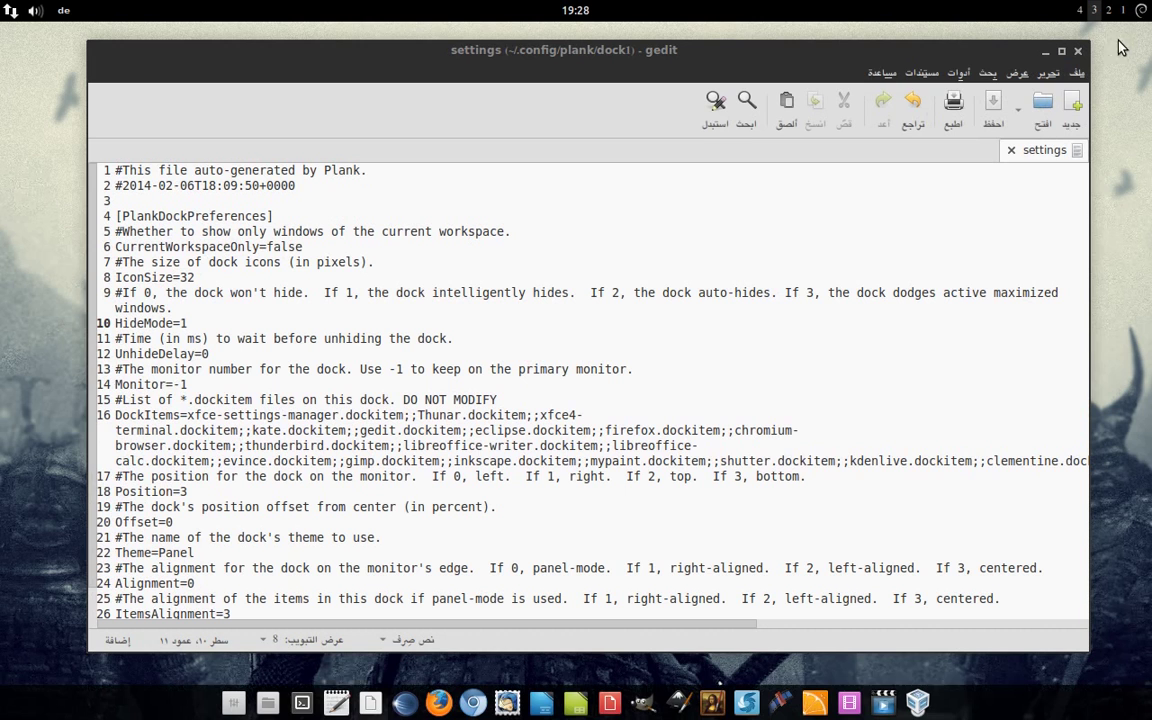
Go to the UnhideDelay line, maximise the editor window to check how the dock reappears, and restore the window
click(116, 353)
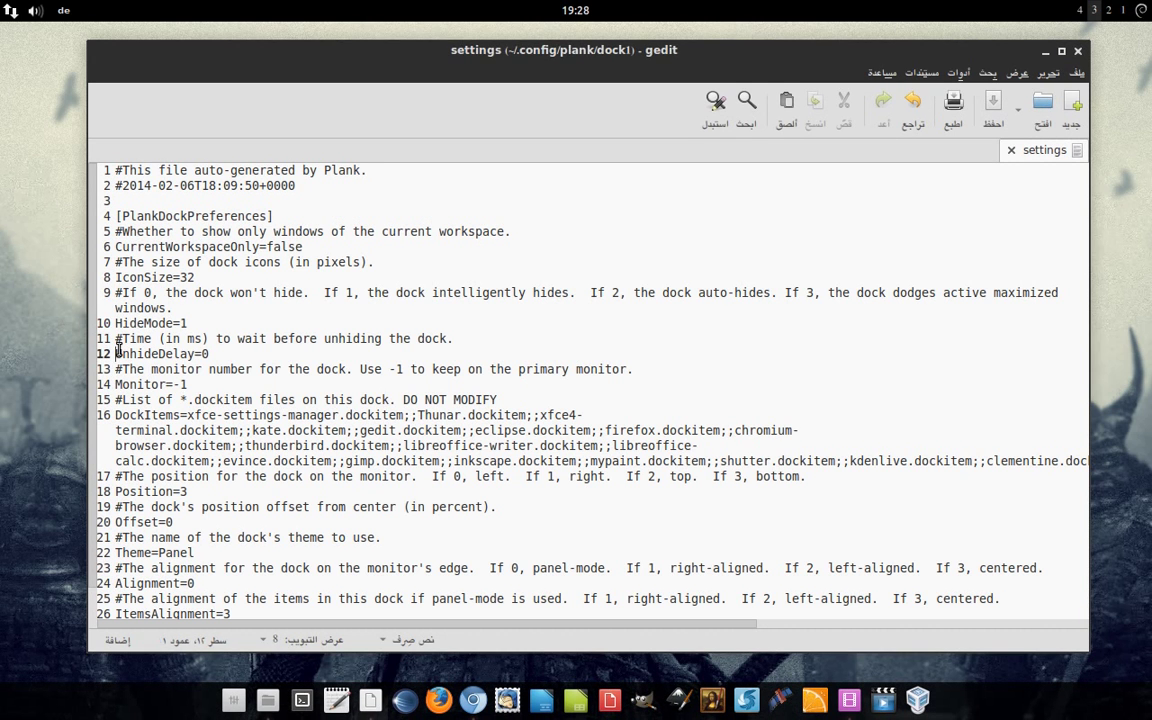
click(1061, 50)
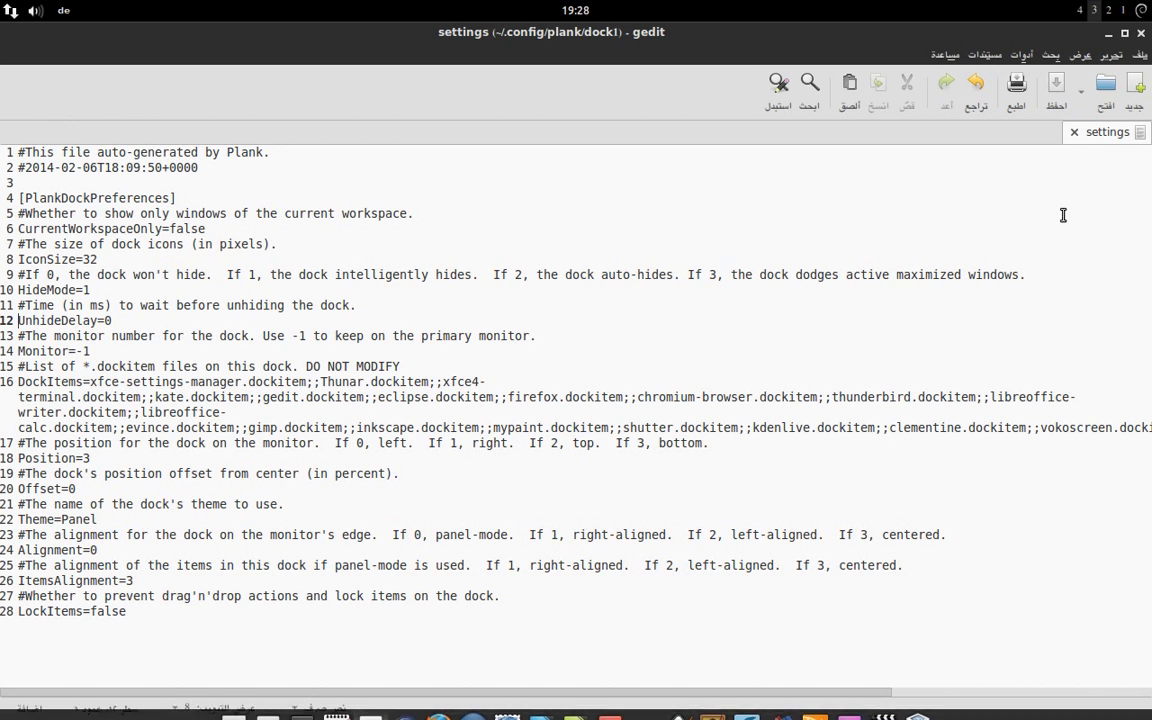
click(1124, 37)
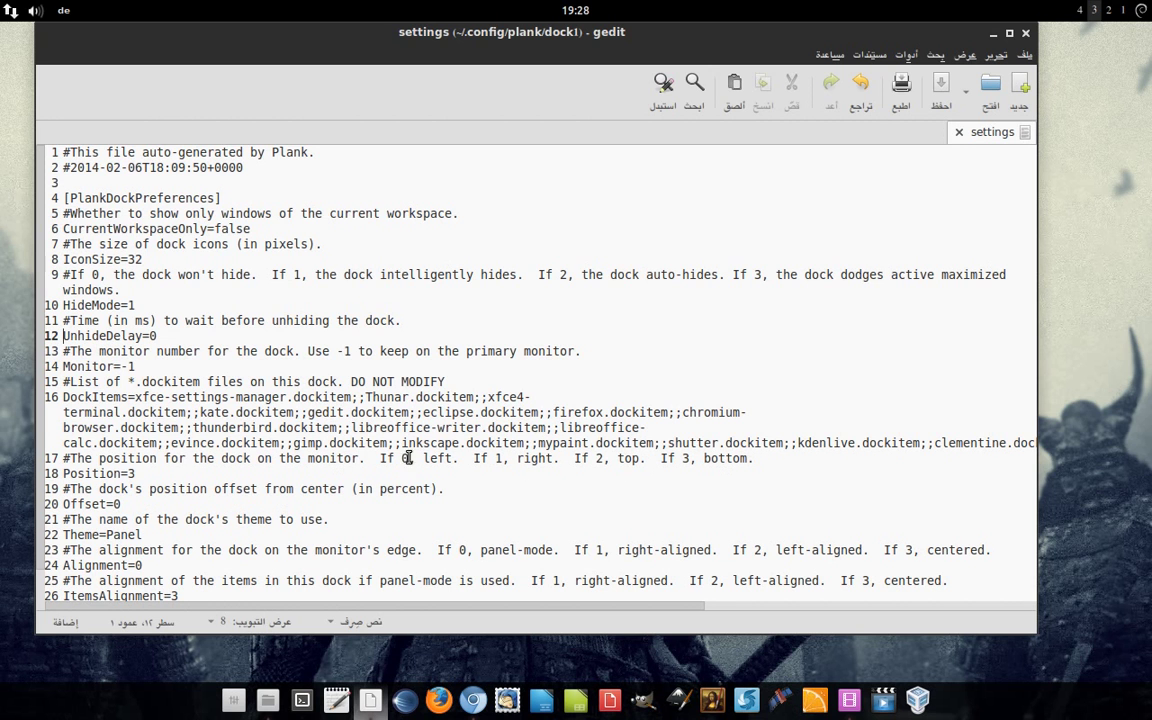
Set the dock's Position to 0 for the monitor's left edge and save the settings file
drag(445, 489, 138, 473)
click(138, 473)
key(BackSpace)
text(0)
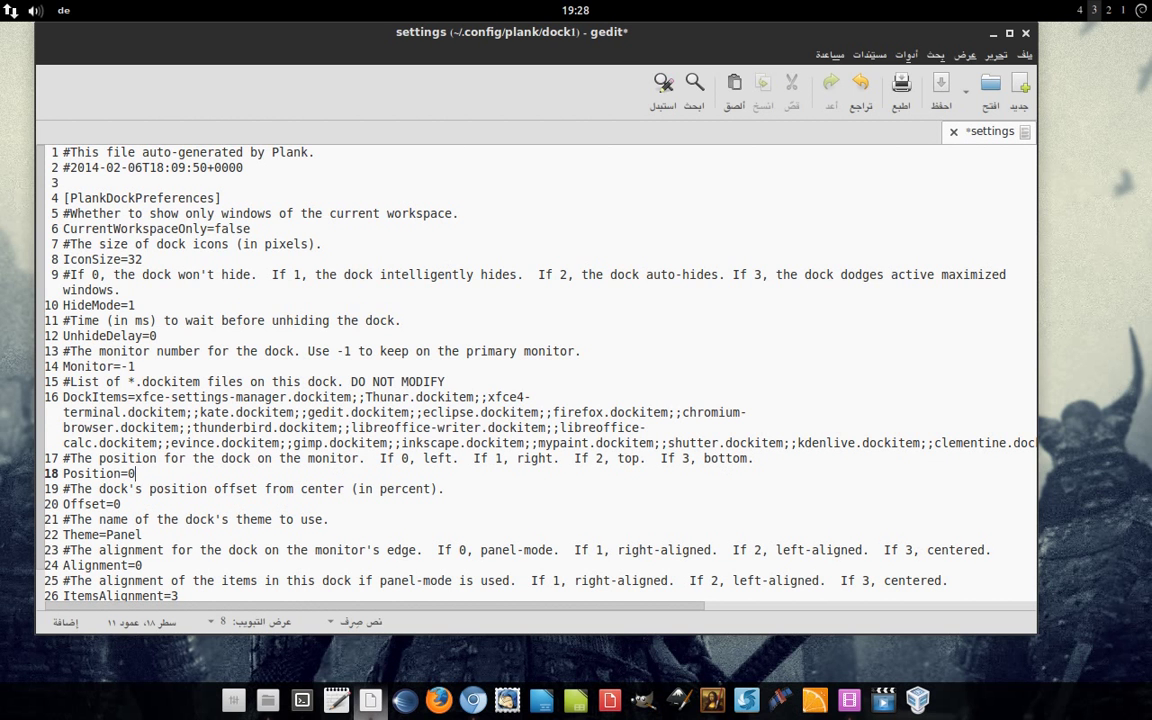
key(ctrl+s)
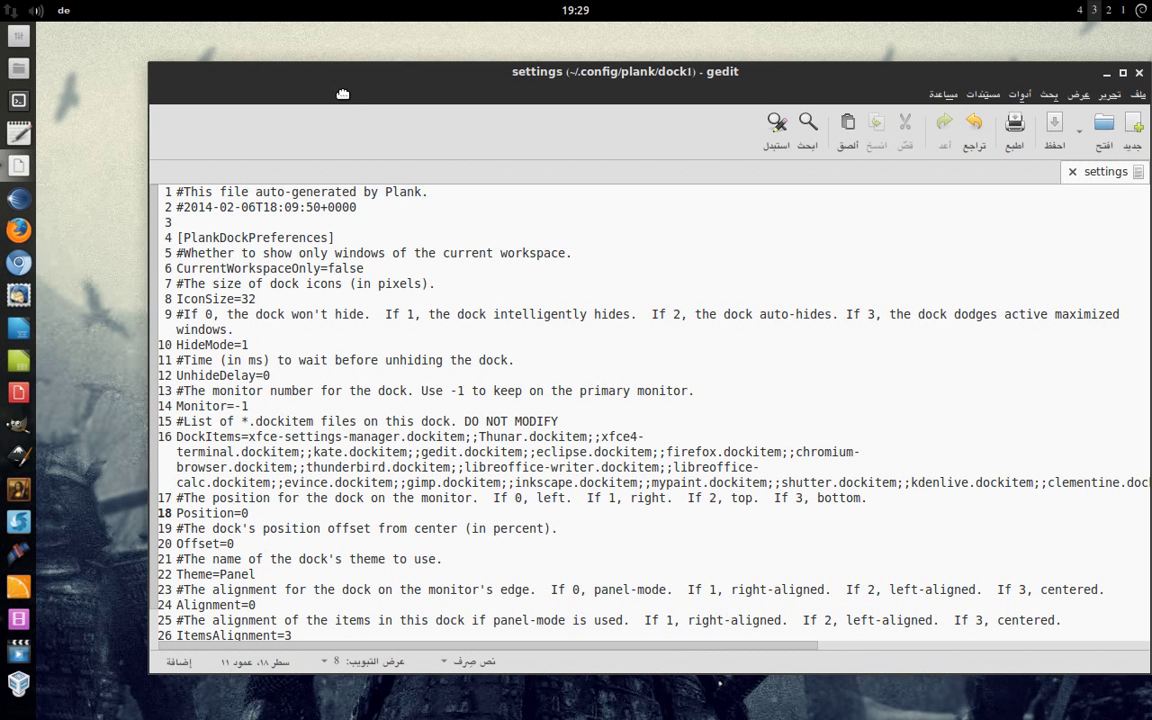
Set the dock's Position back to 3 for the monitor's bottom edge and save the settings file
drag(831, 76, 781, 66)
key(BackSpace)
text(3)
key(ctrl+s)
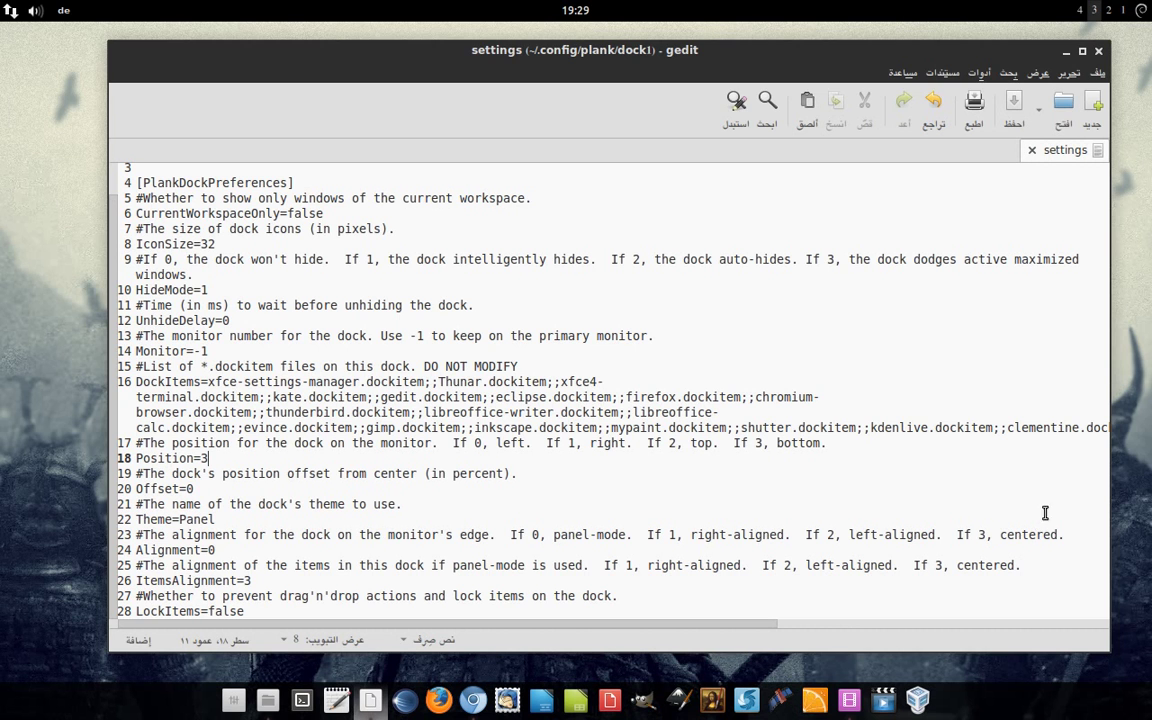
Set the dock's Alignment to 3 for a centred dock and save the settings file
click(252, 549)
key(BackSpace)
key(ctrl+s)
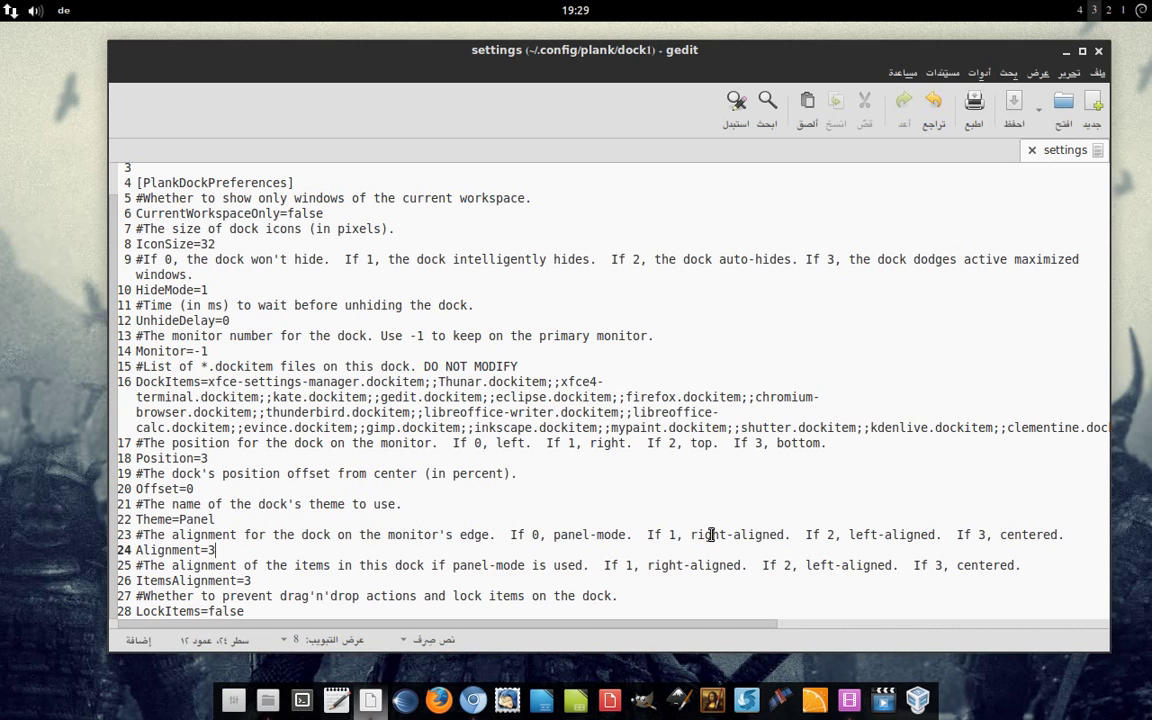
Set the dock's Offset from centre to 30 percent and save the settings file
click(198, 488)
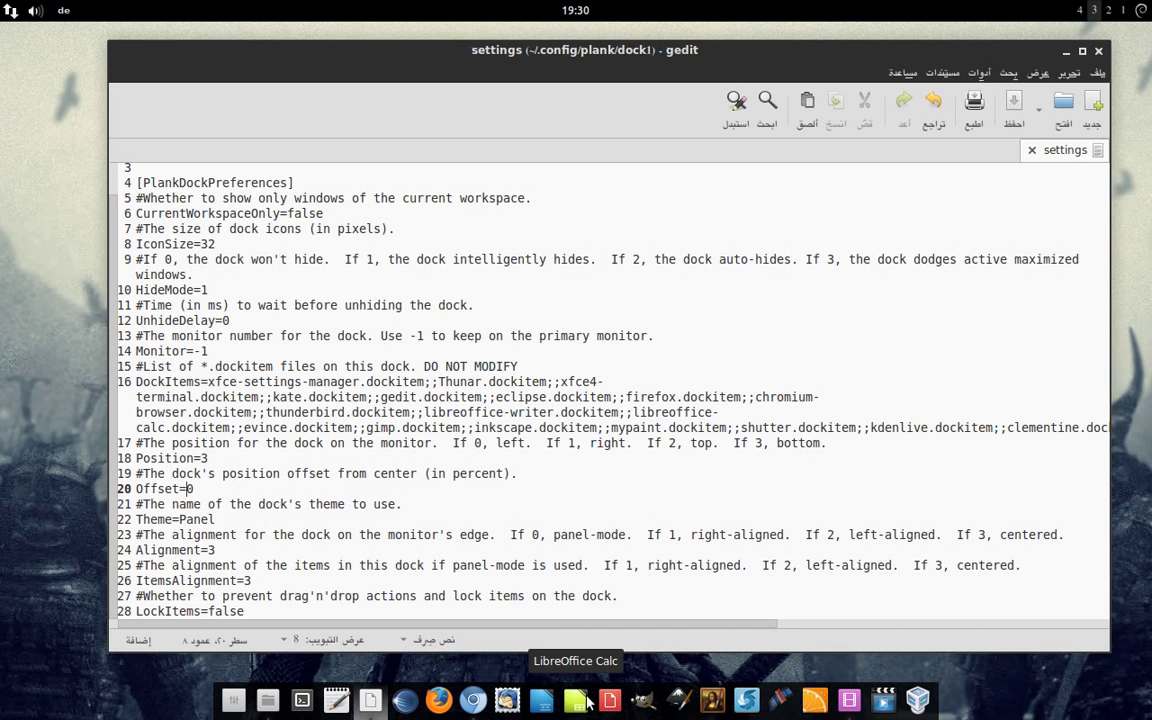
text(3)
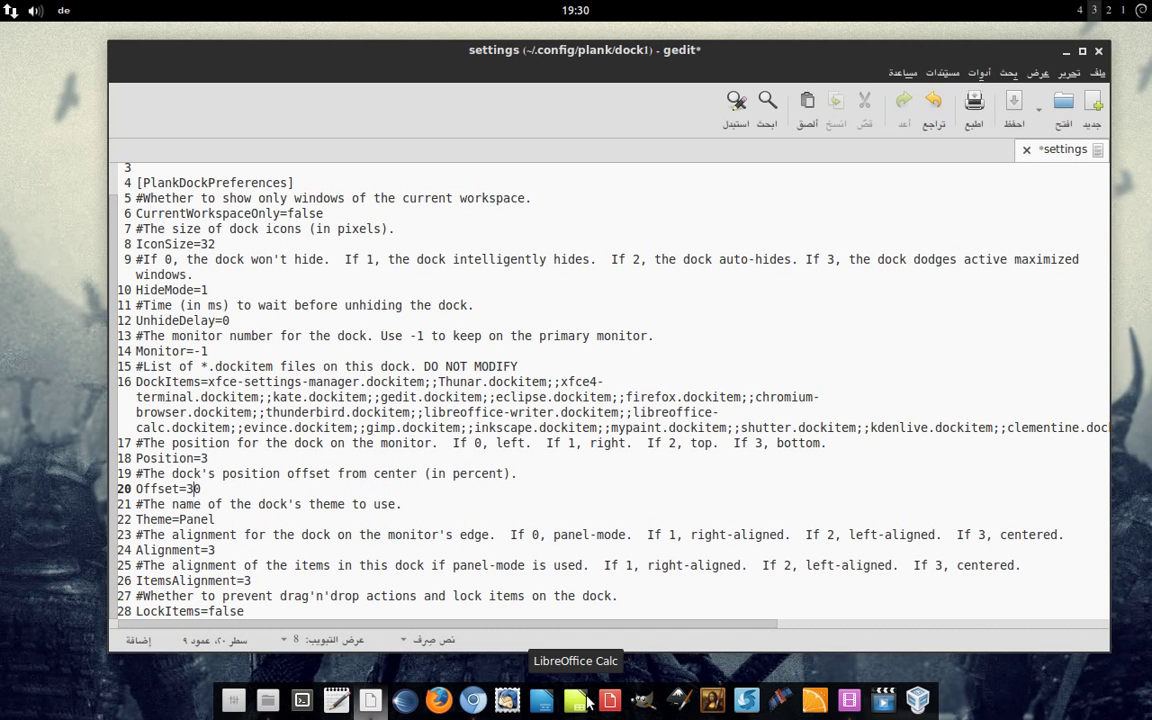
key(ctrl+s)
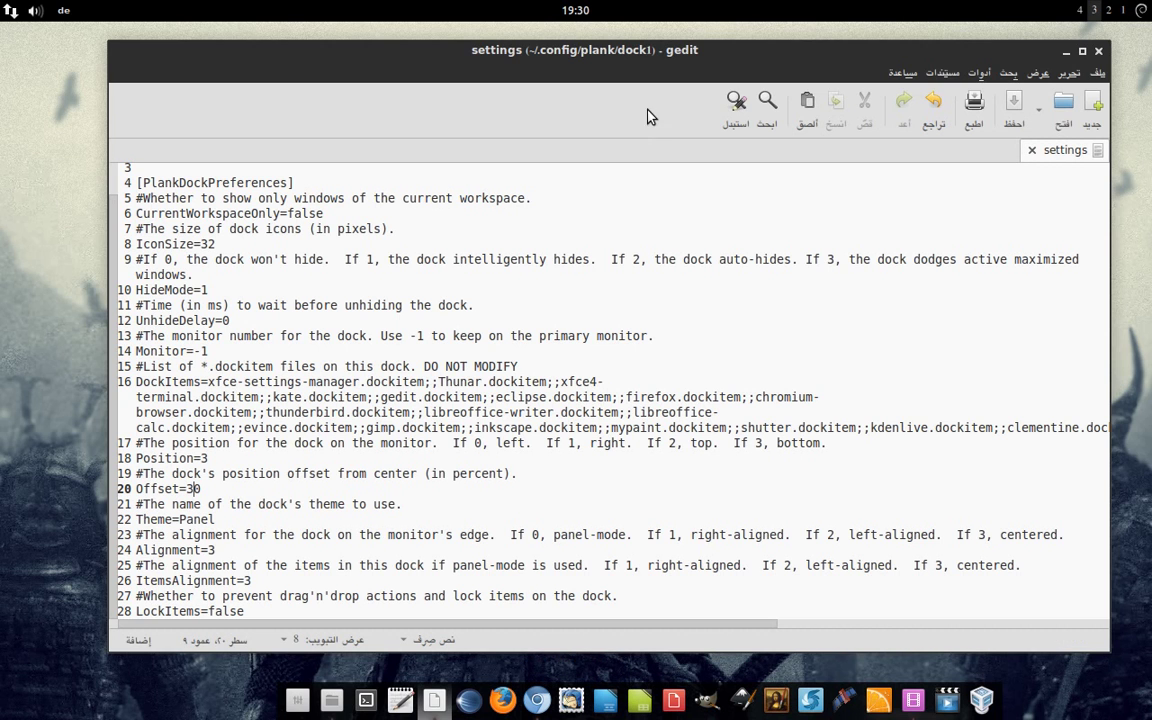
Set the dock's Offset back to 0 and save the settings file
key(BackSpace)
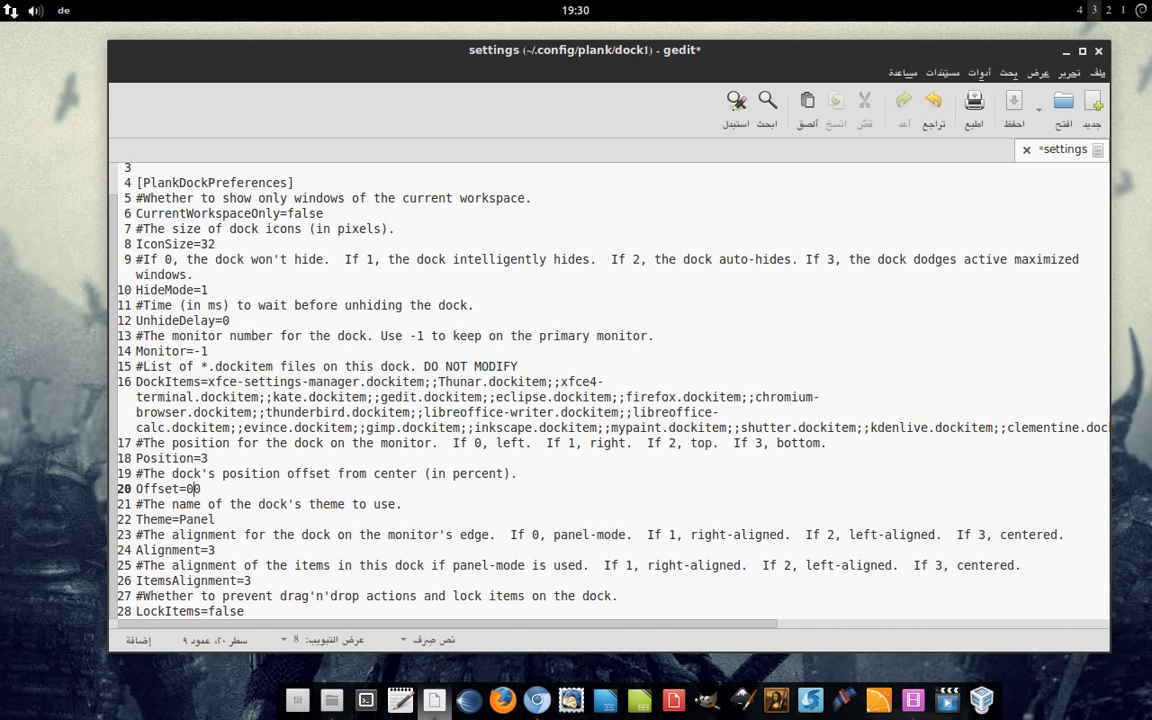
key(Delete)
key(ctrl+s)
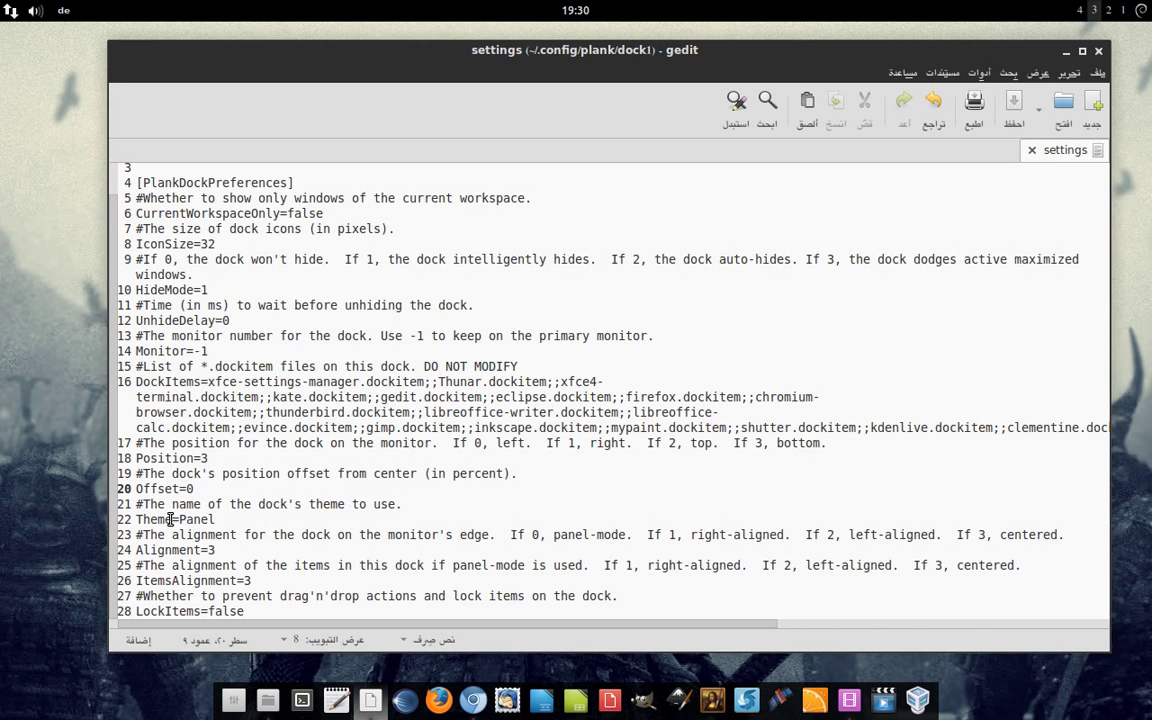
Go to the Theme line, check the web page's install command for Plank themes in Chromium, and minimise the browser
click(233, 522)
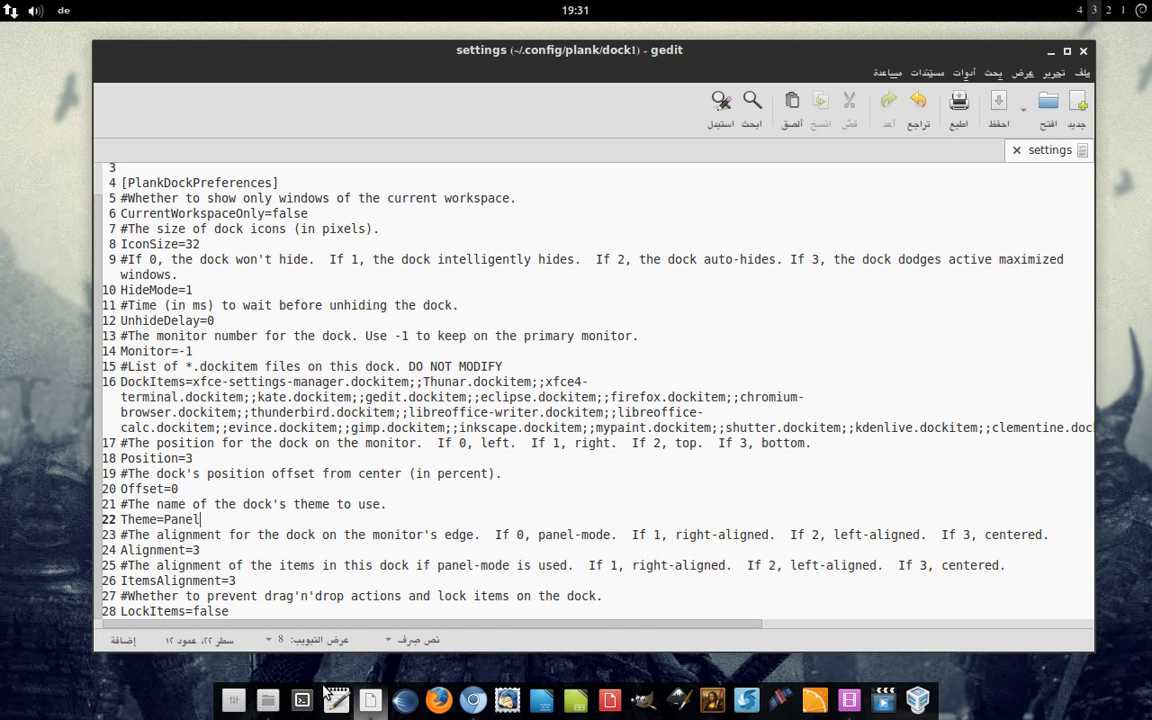
click(474, 700)
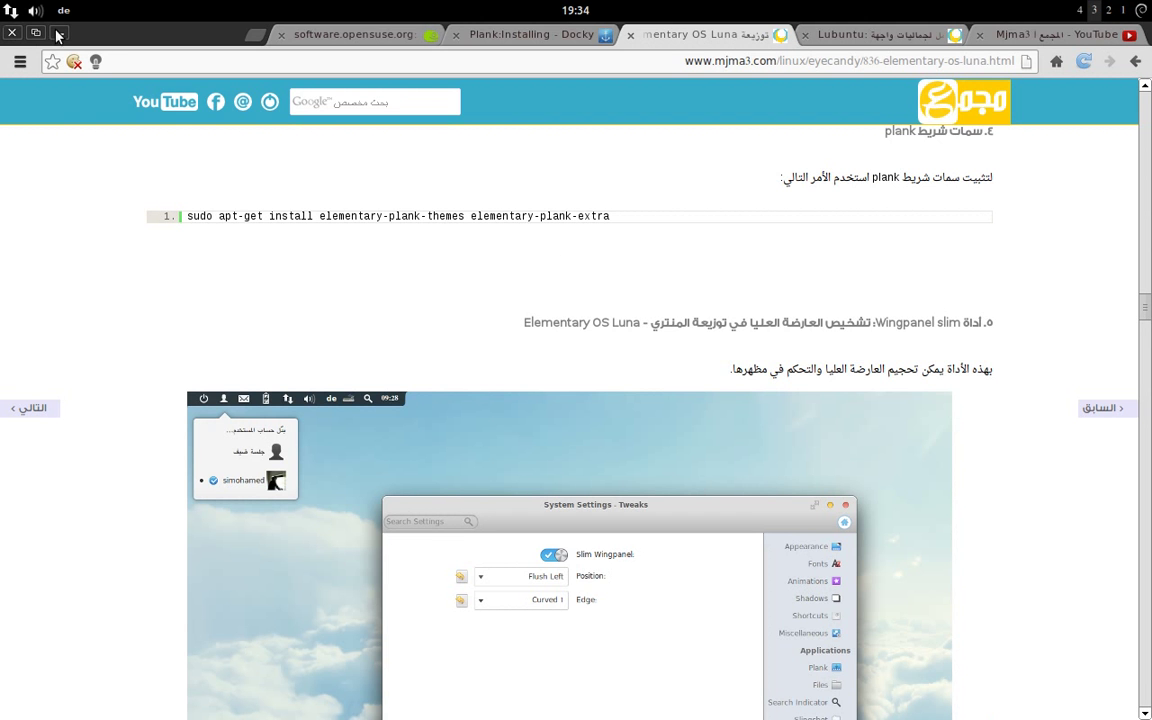
click(57, 35)
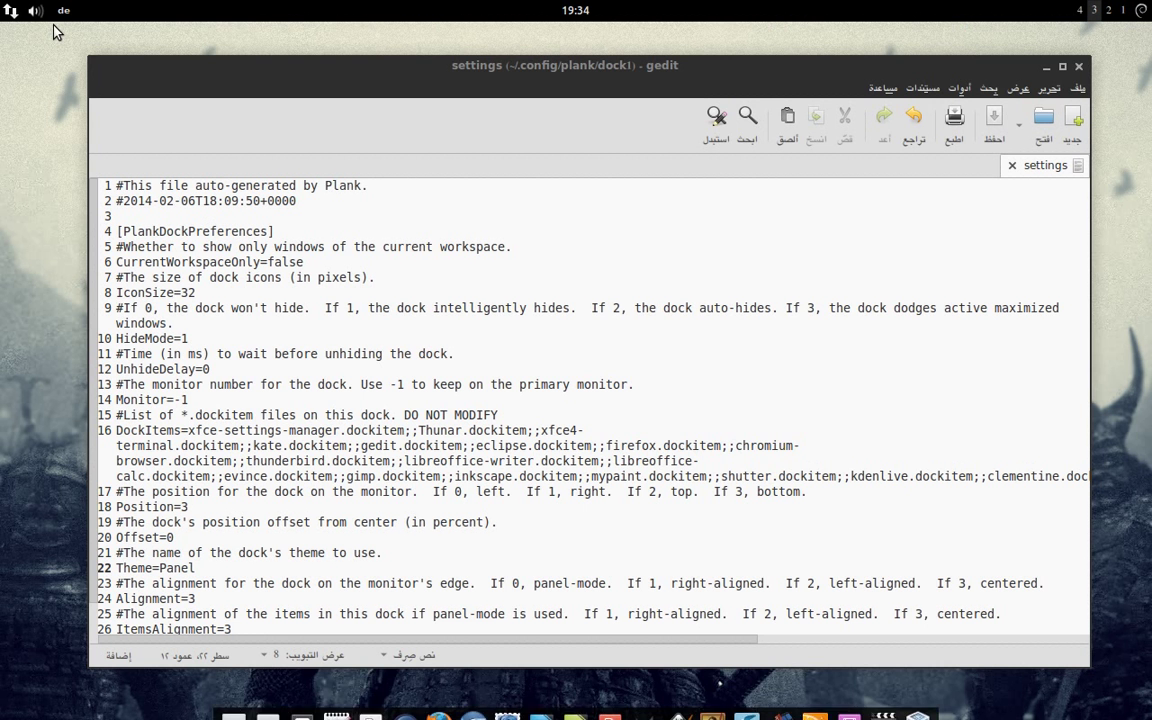
Switch to the file manager and open the folder /usr/share/plank/themes to see the available dock themes
click(268, 703)
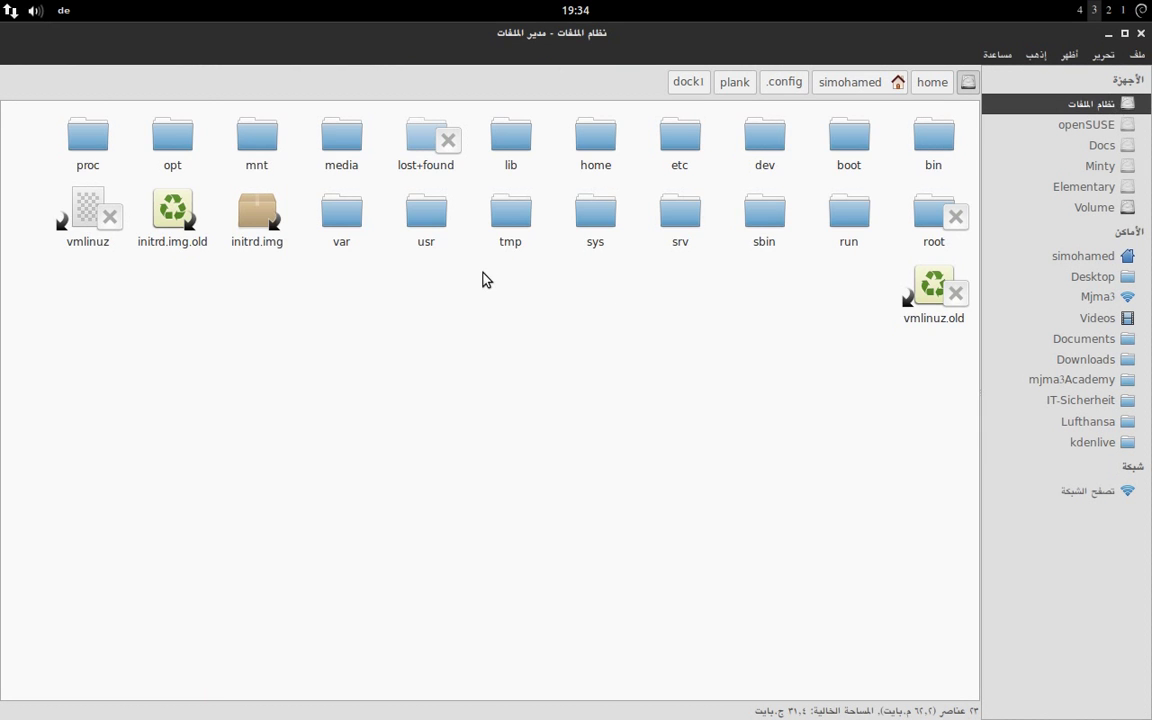
double_click(422, 218)
double_click(630, 133)
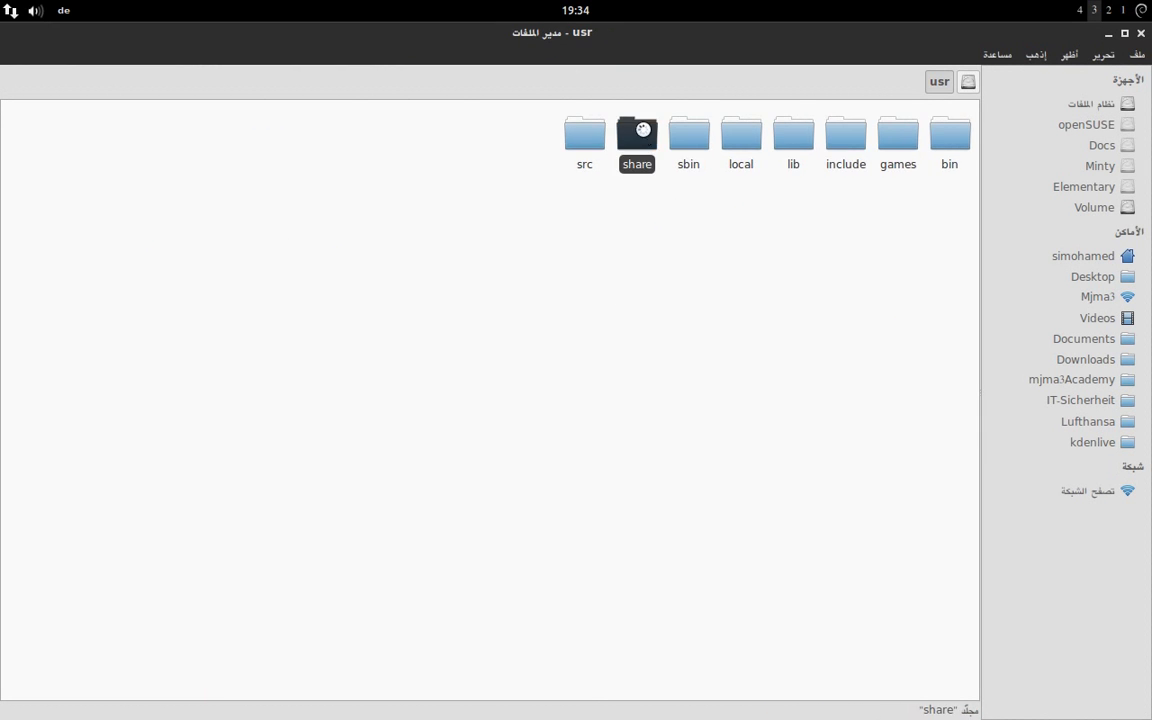
text(plank)
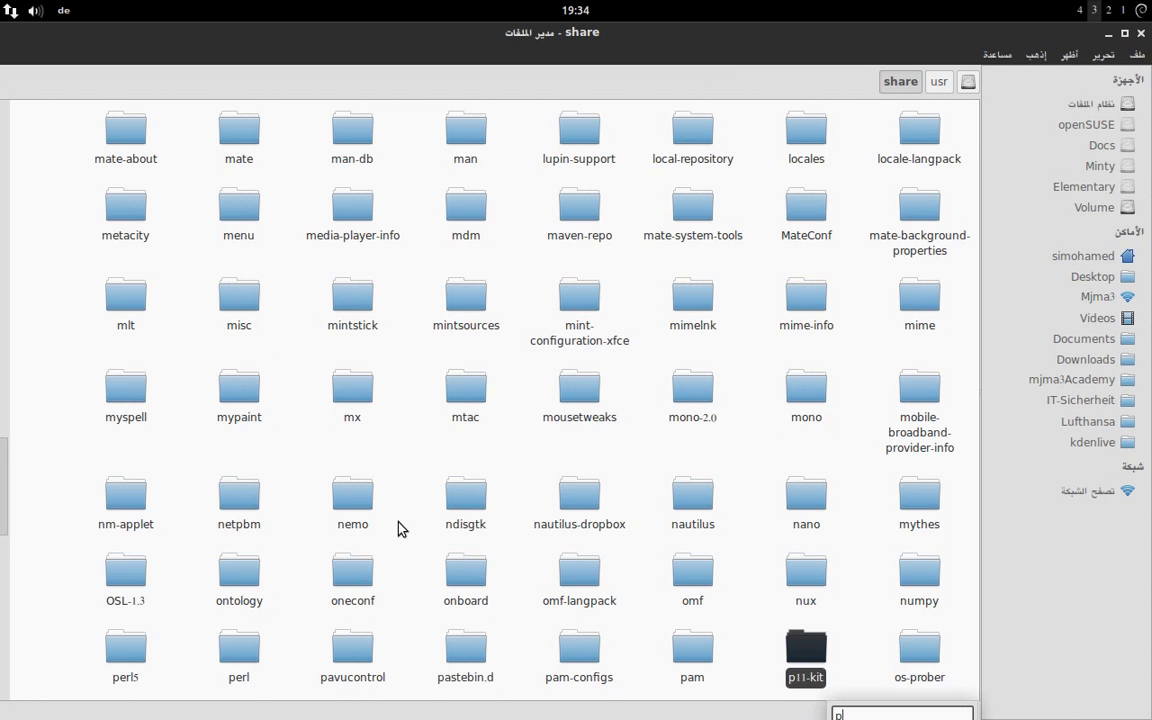
key(Return)
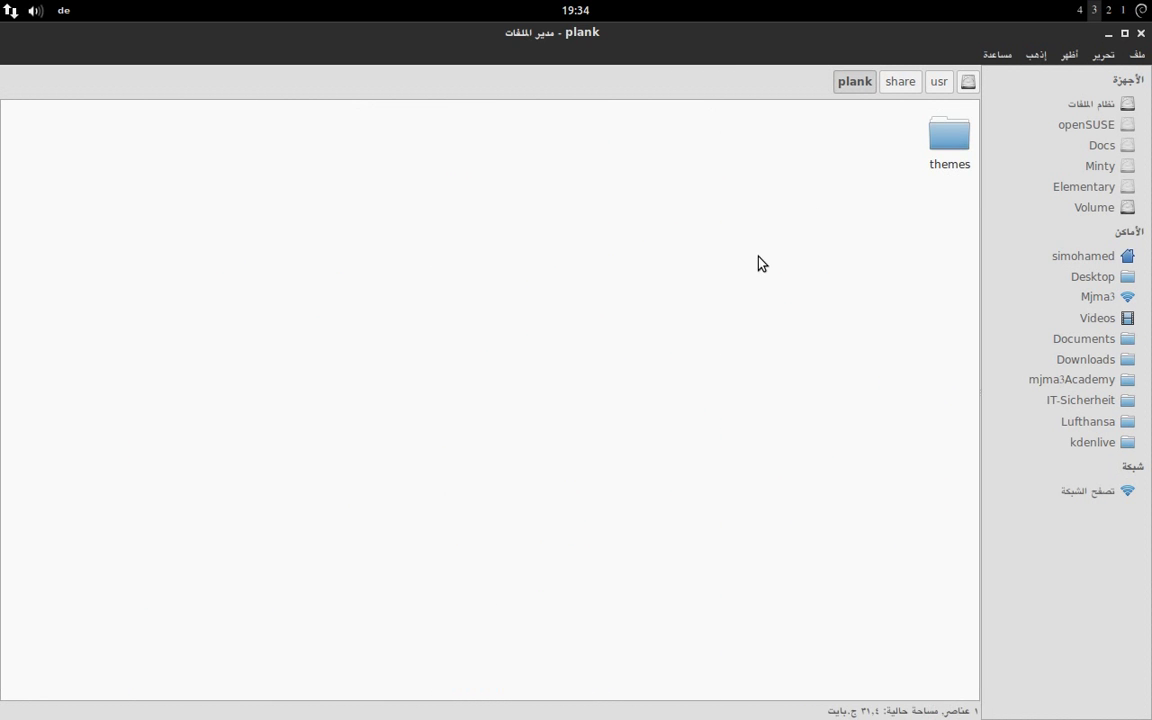
double_click(950, 140)
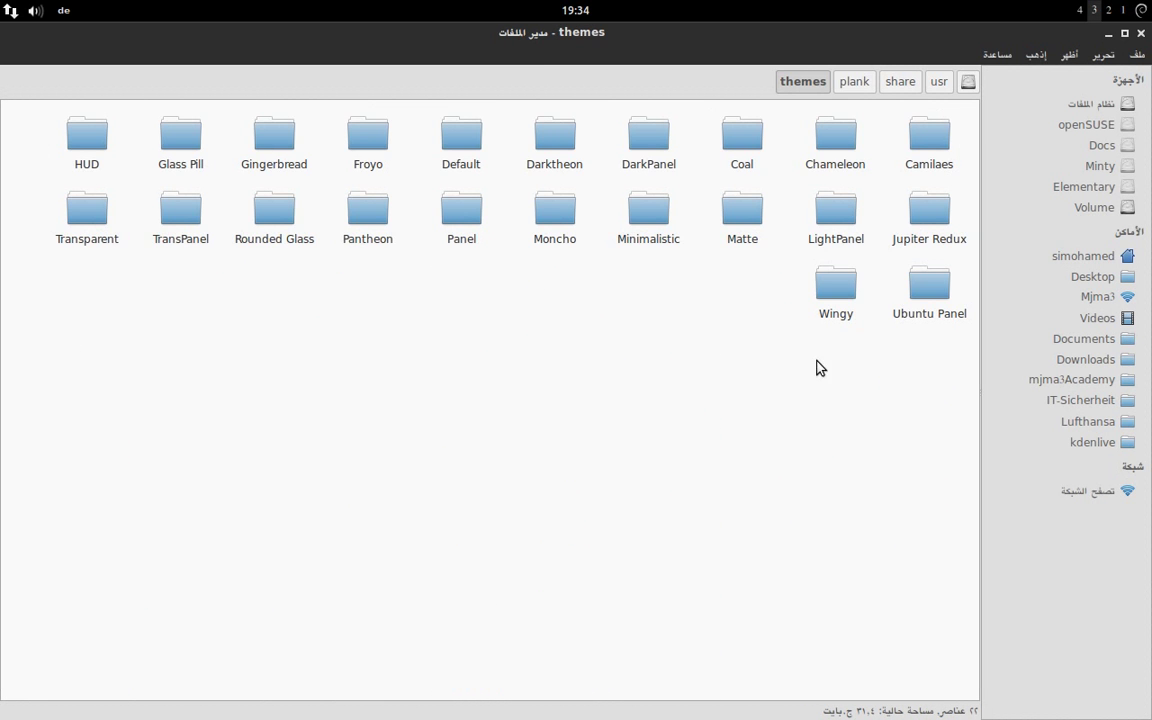
Bring the settings file beside the themes folder, set the dock's Theme to Pantheon, and save the file
mouse_move(375, 700)
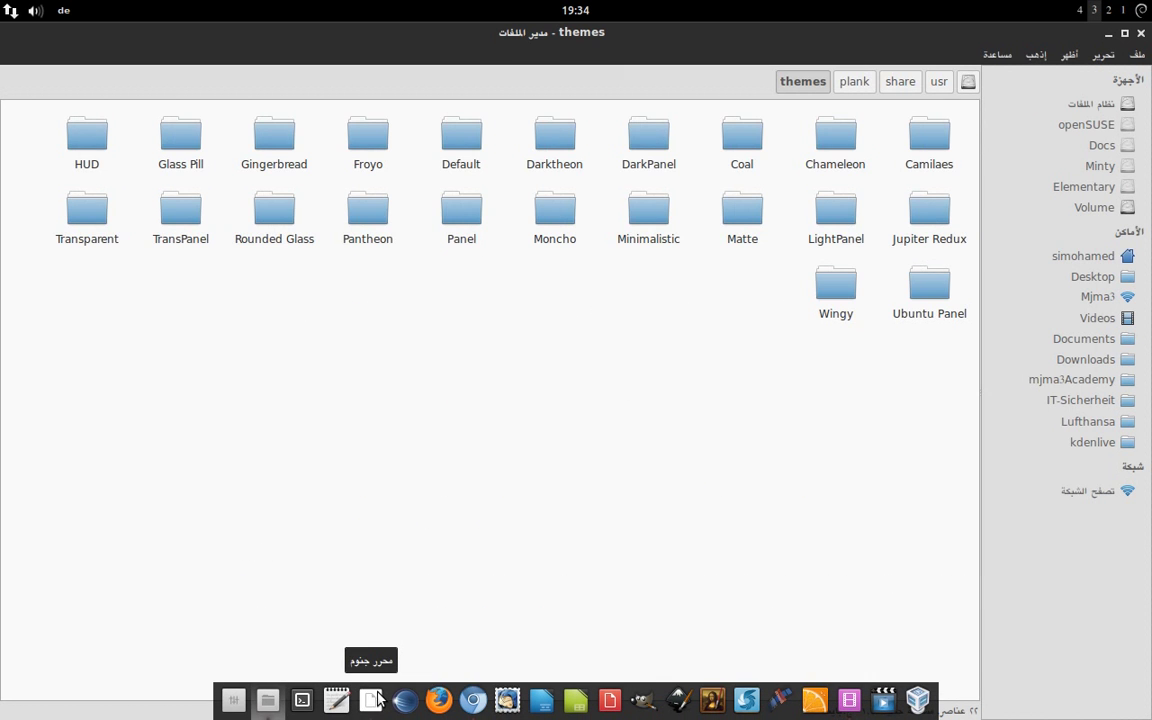
click(372, 700)
drag(478, 57, 1083, 67)
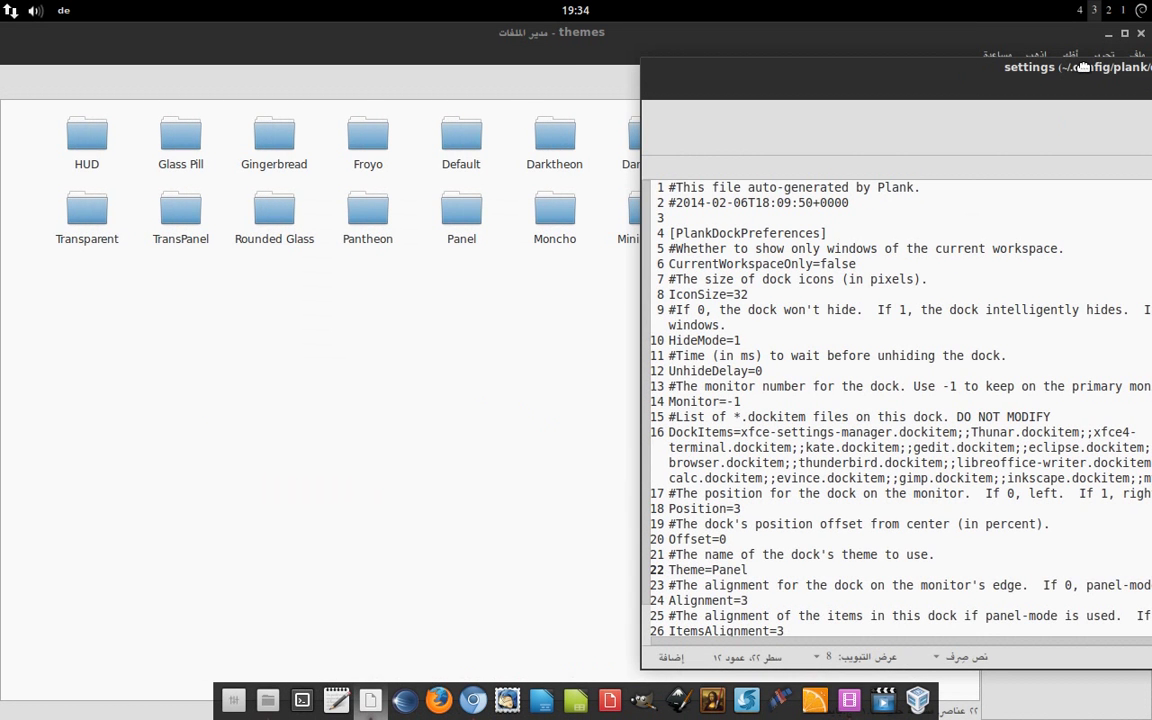
scroll(970, 323, down, 1)
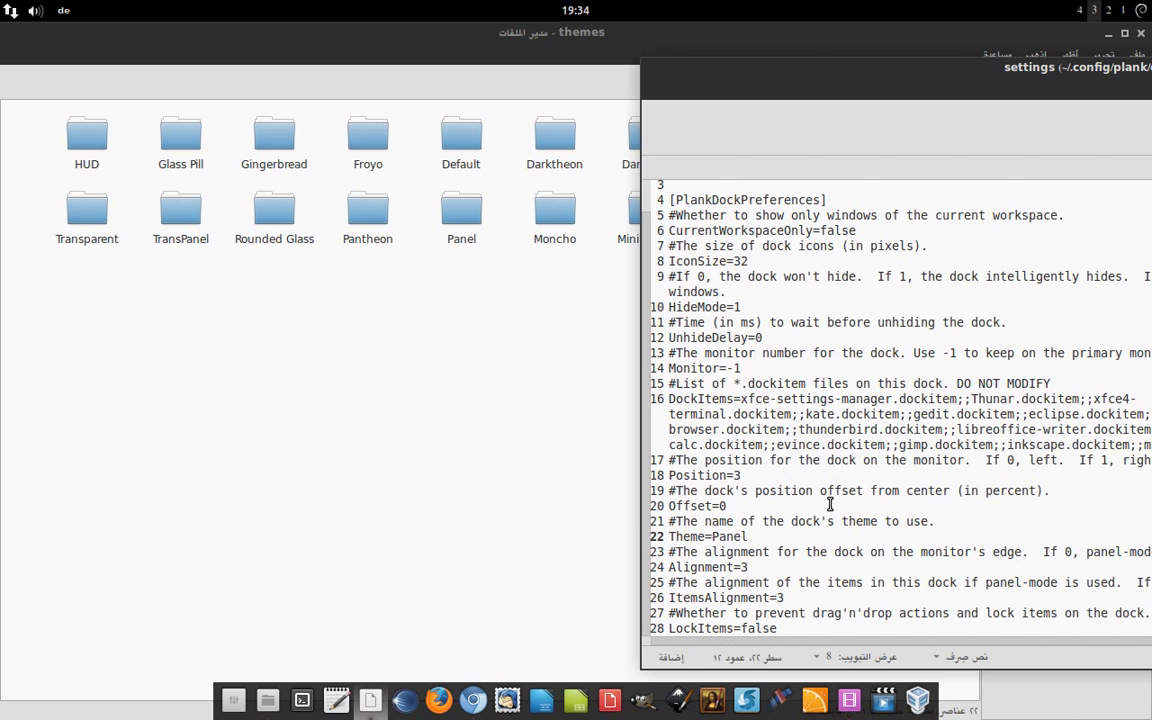
key(BackSpace)
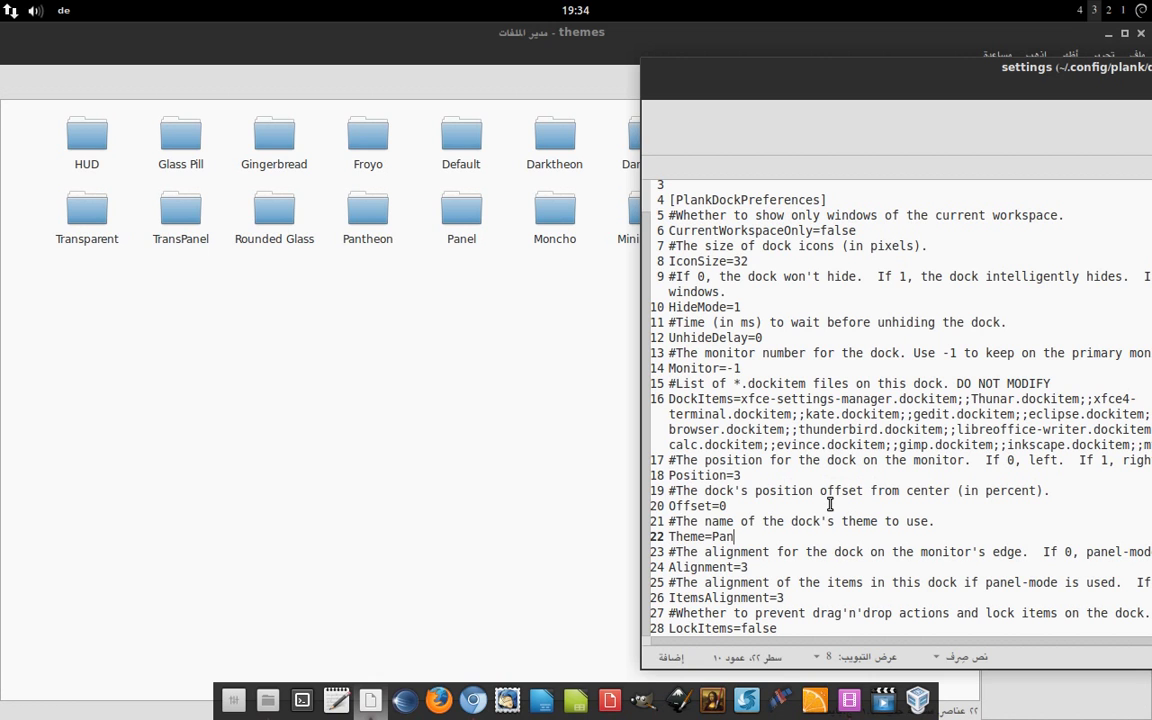
text(theon)
key(ctrl+s)
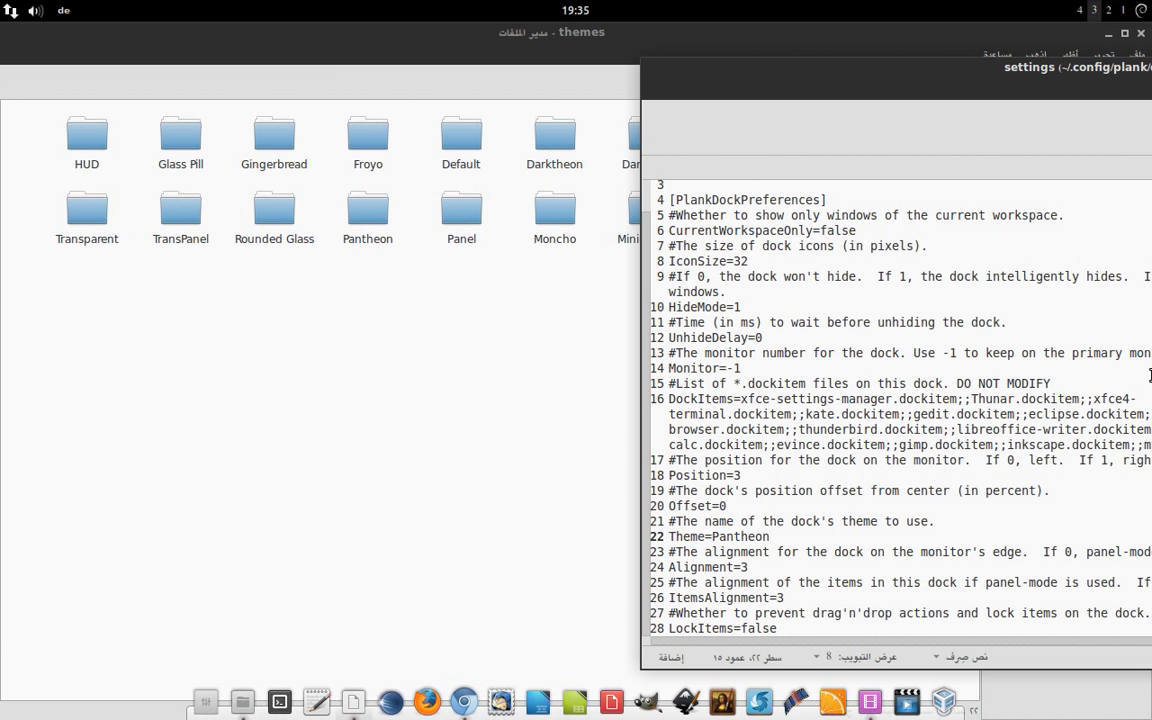
Move the editor window back, return the file manager to the file system root, and minimise it
drag(1068, 70, 725, 93)
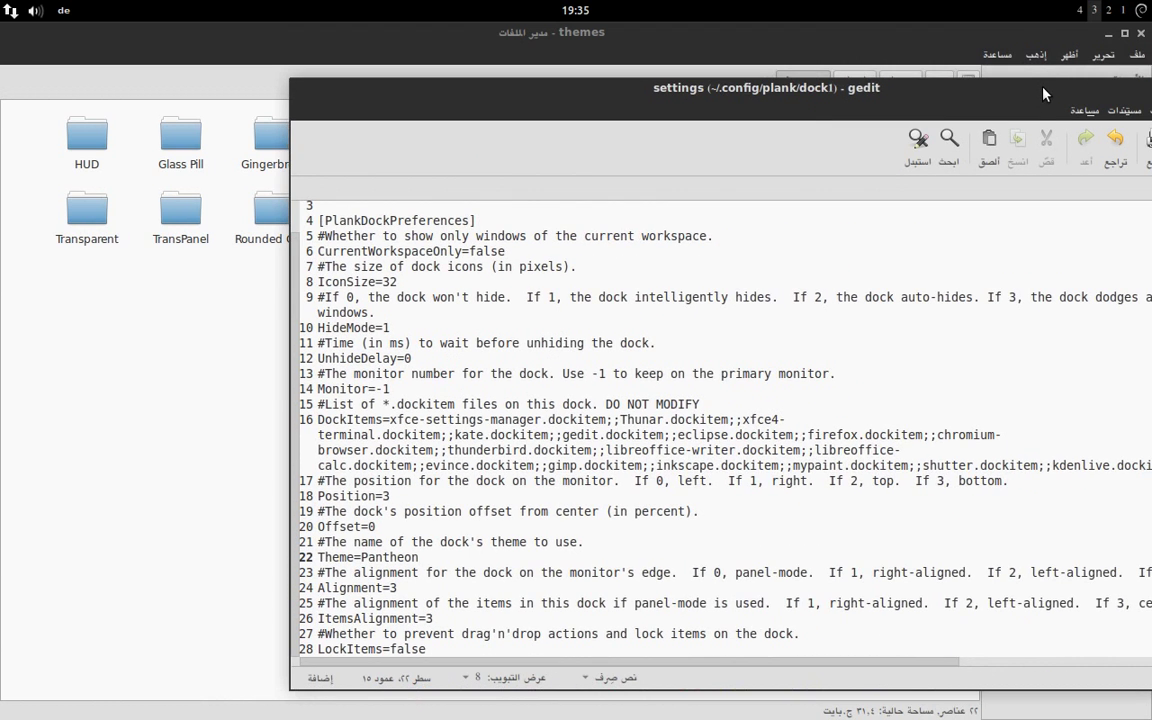
drag(938, 77, 677, 70)
click(958, 85)
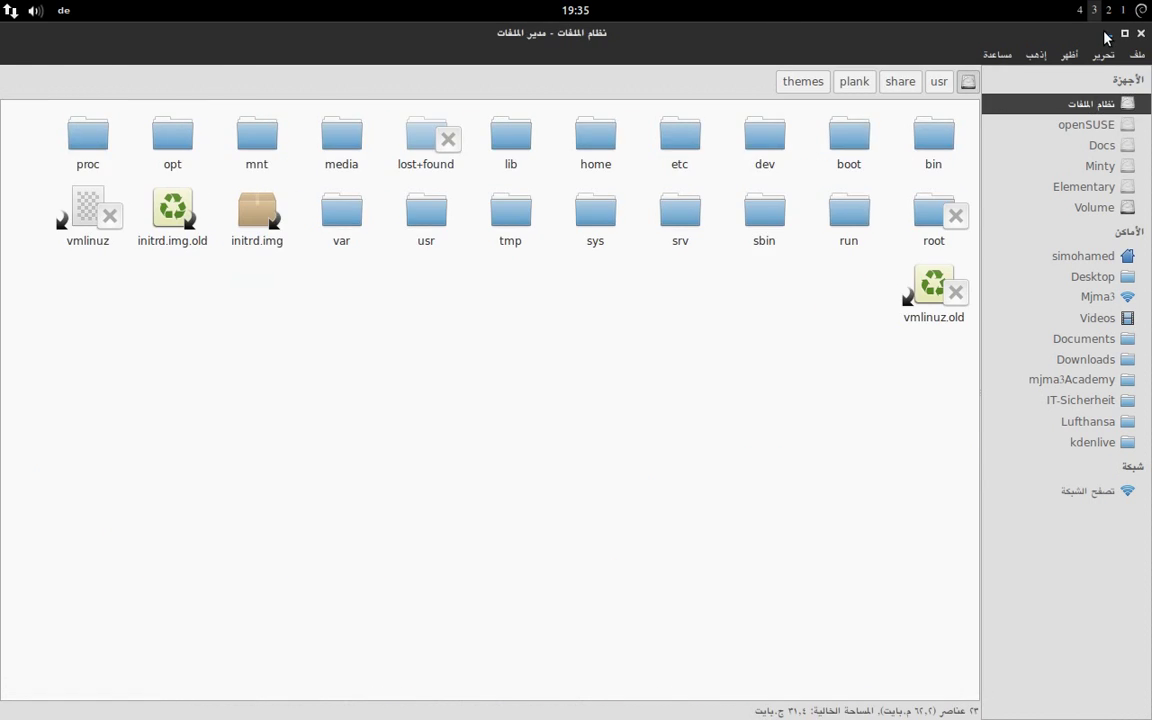
click(1108, 28)
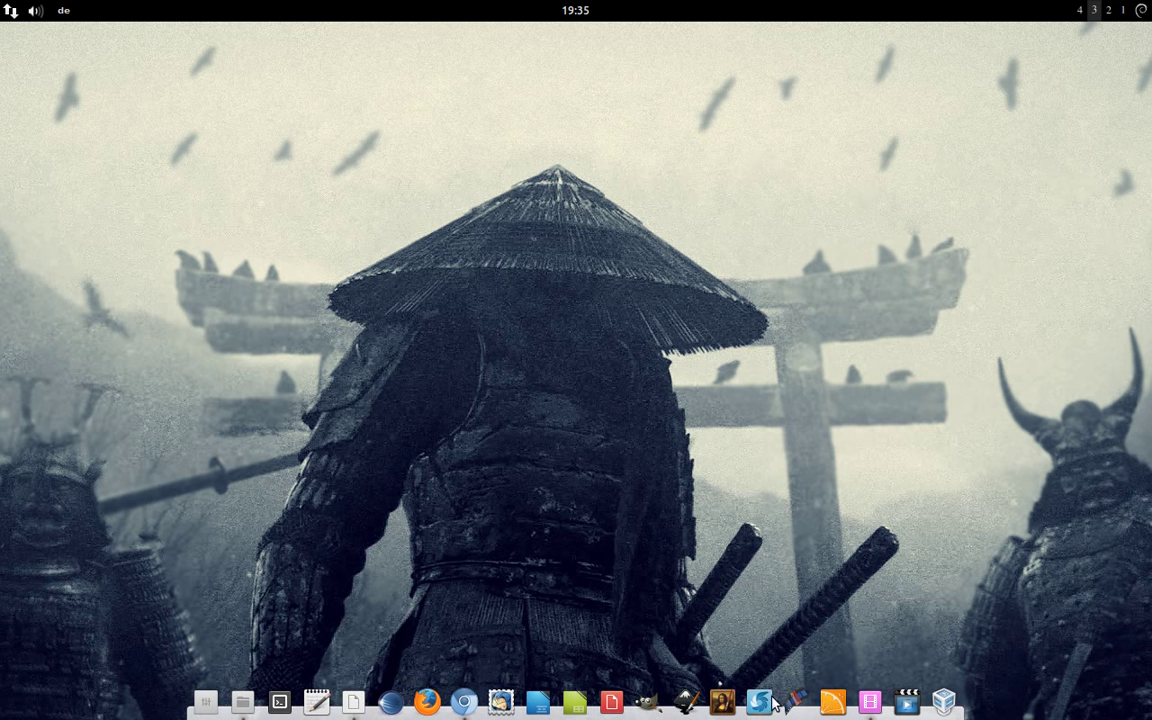
Return to the settings file, set the dock's Alignment to 0 for panel mode, and save the file
key(alt+Tab)
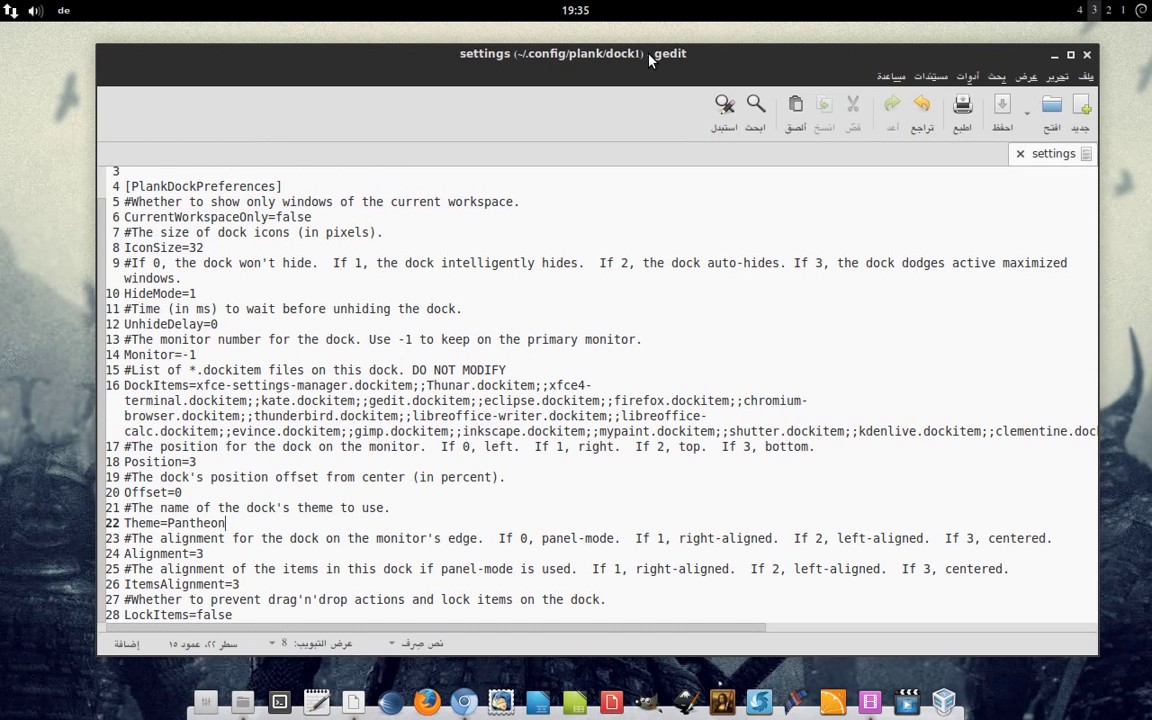
scroll(435, 415, down, 1)
key(ctrl+s)
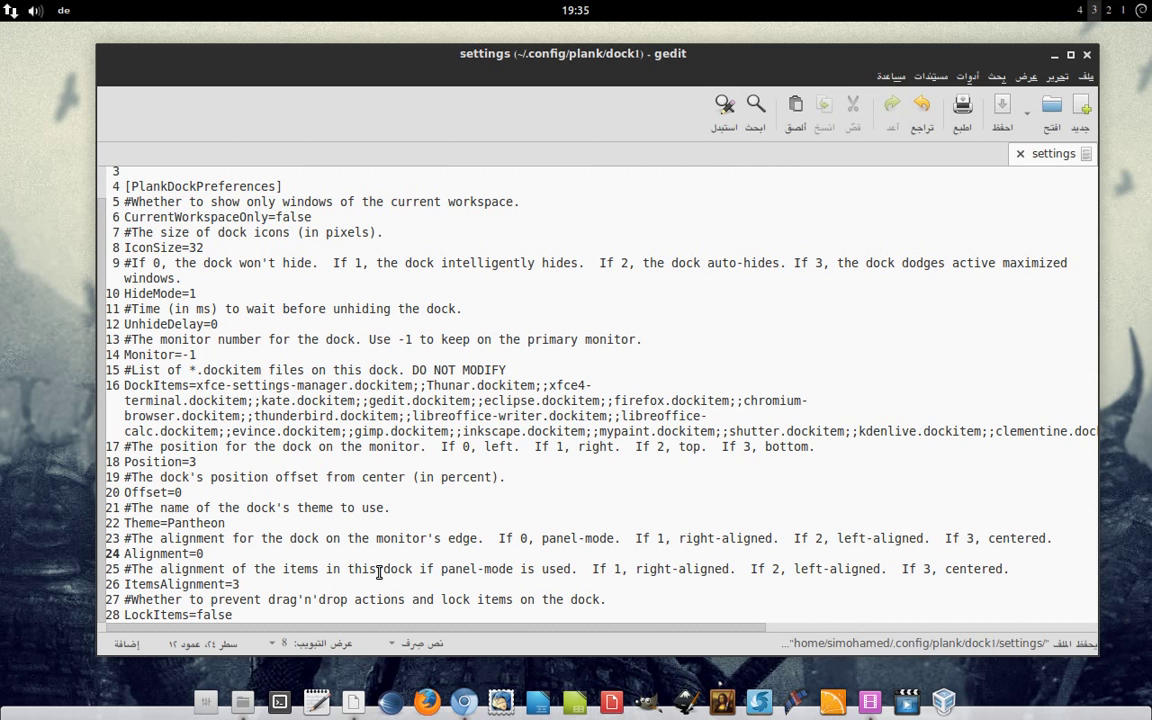
Set the dock's Theme back to Panel and save the settings file
key(BackSpace)
key(BackSpace)
text(e)
key(ctrl+s)
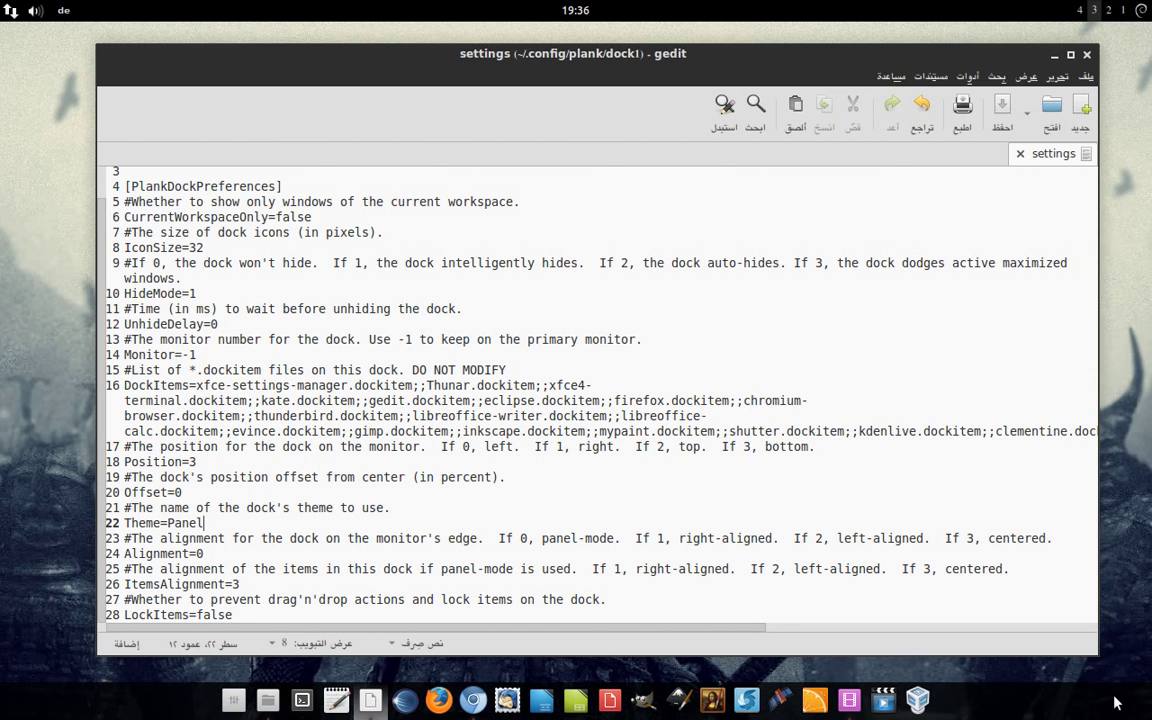
Set ItemsAlignment to 1 in the dock settings and save the file
click(263, 586)
key(BackSpace)
text(1)
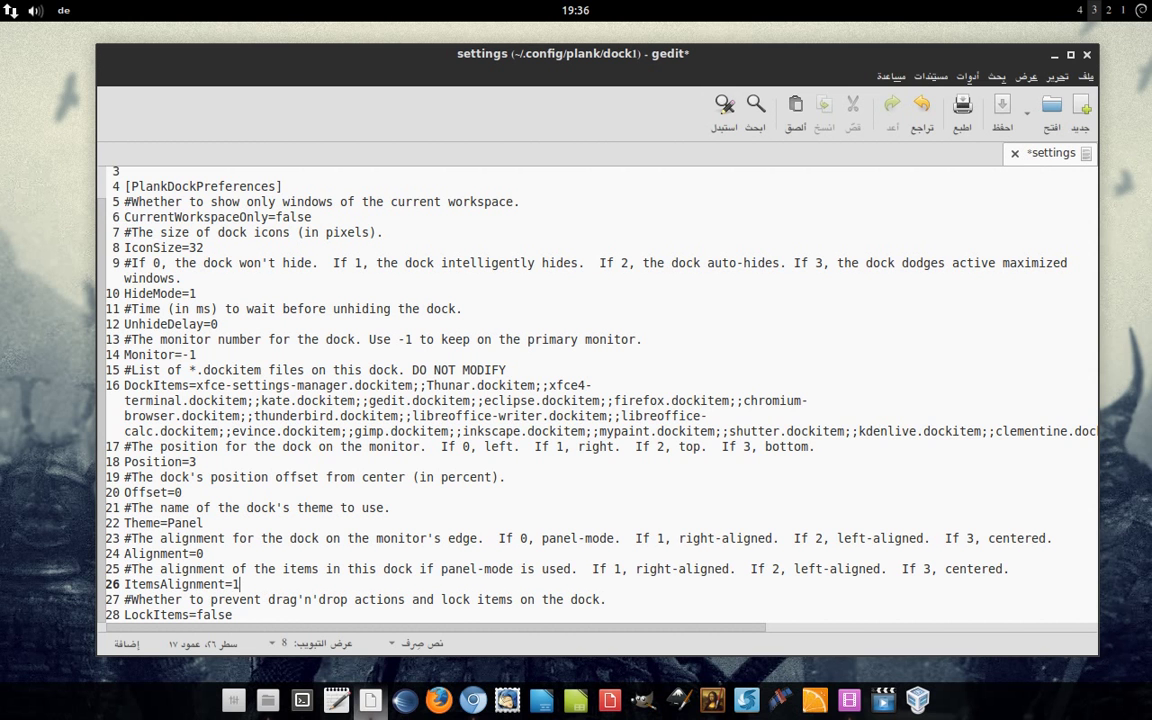
key(ctrl+s)
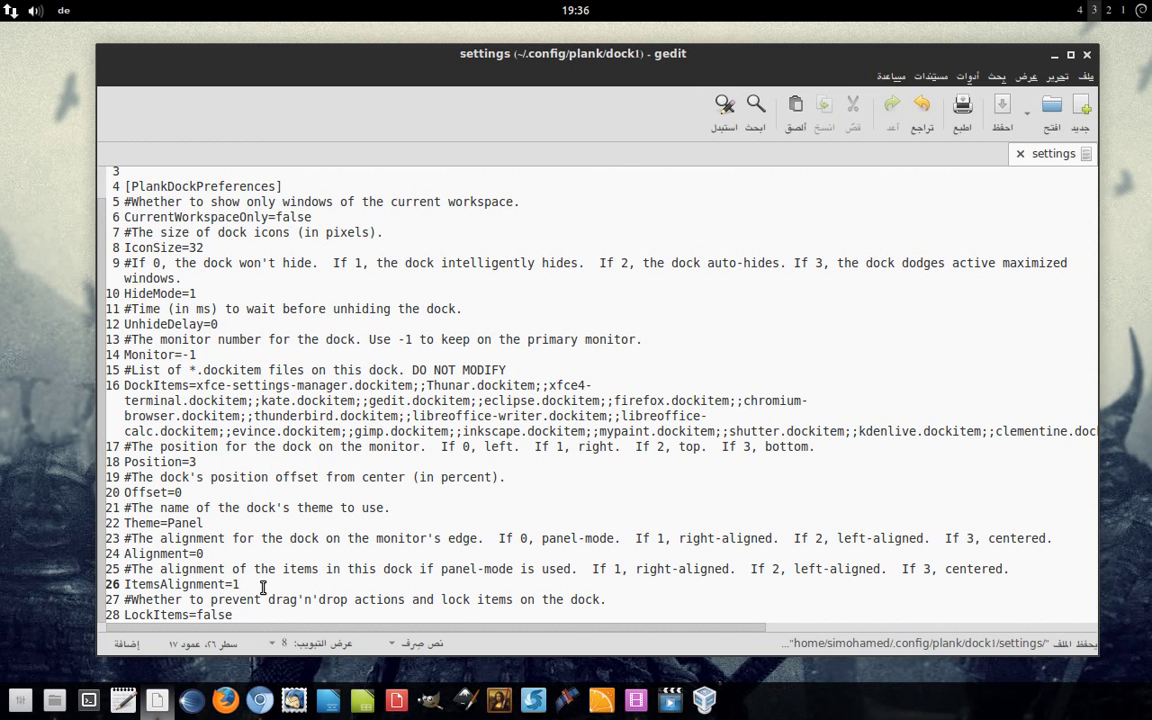
Set ItemsAlignment to 2 in the dock settings and save the file
key(BackSpace)
text(2)
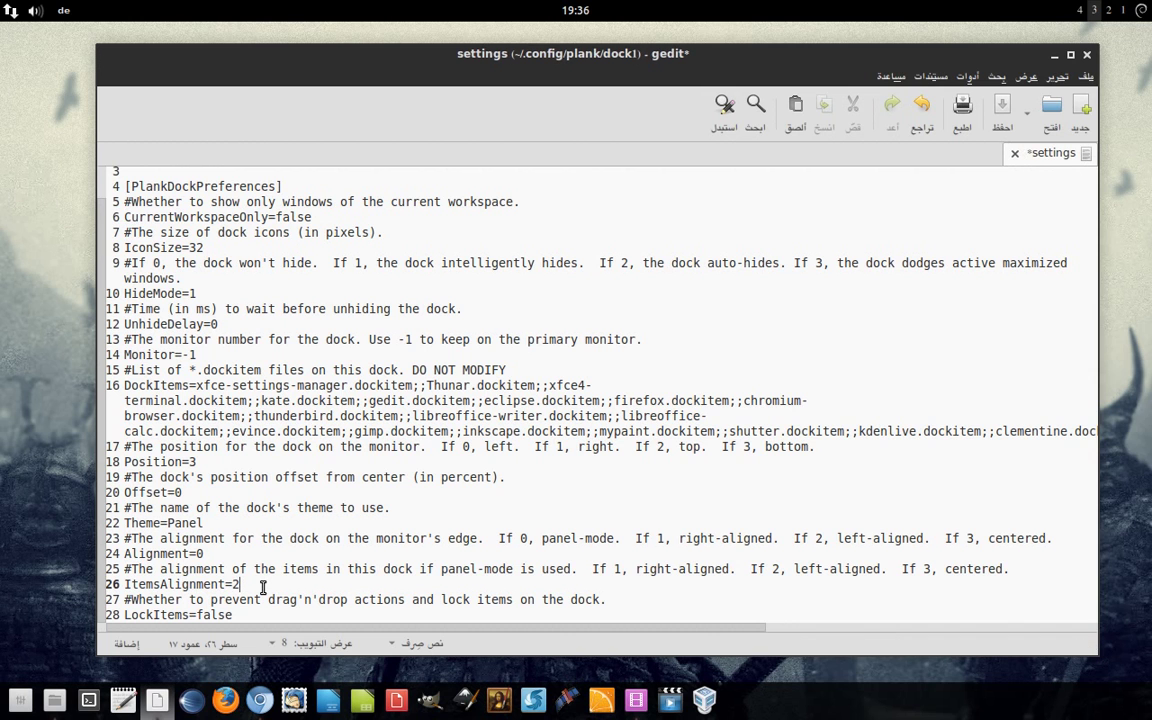
key(ctrl+s)
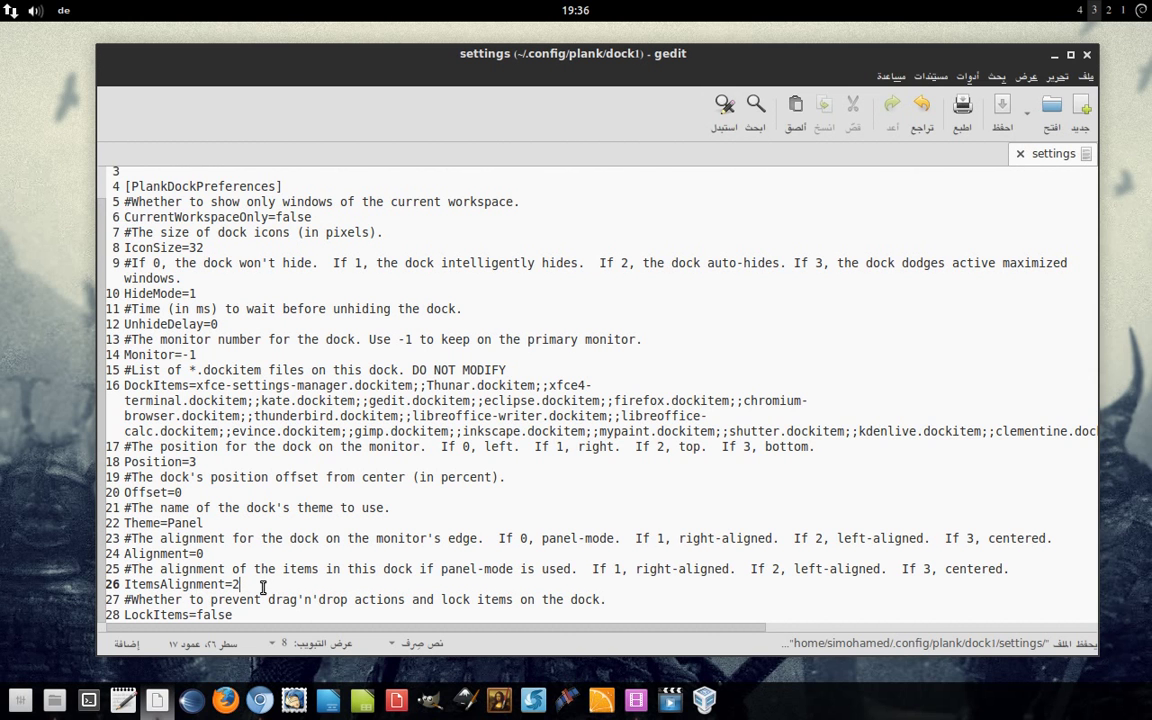
Set ItemsAlignment back to 3 for centred dock items and save the settings file
key(BackSpace)
text(3)
key(ctrl+s)
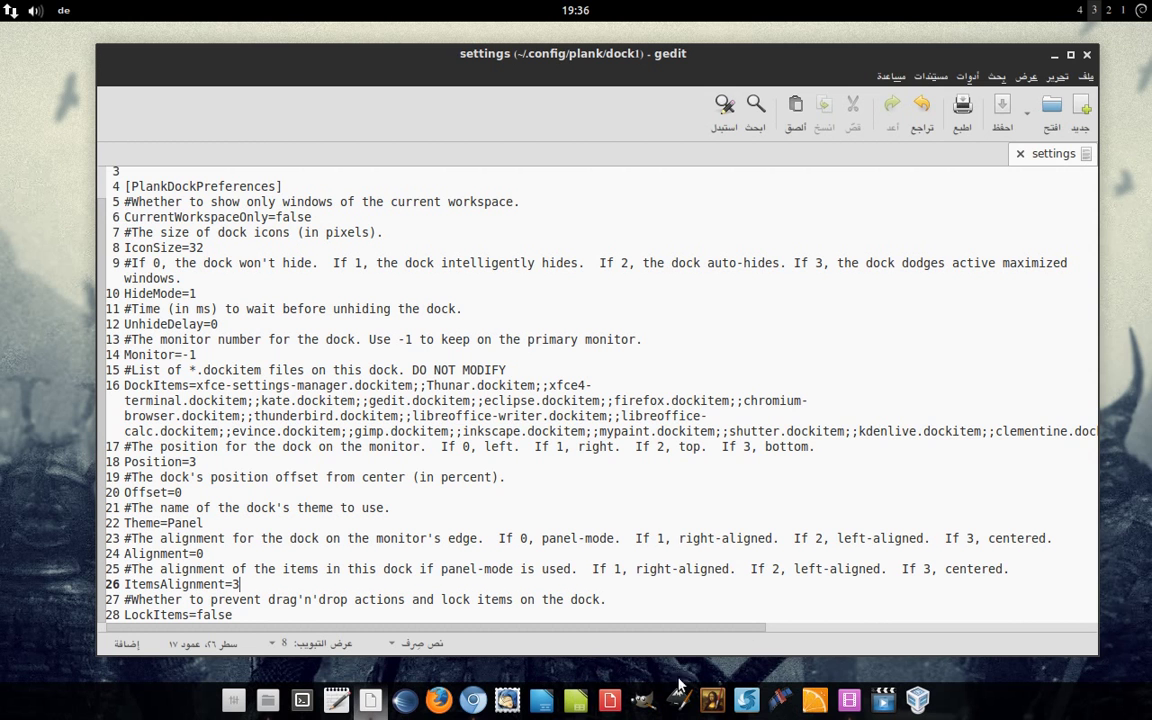
Move the Chromium icon to just before the GIMP icon on the dock and reload the changed settings file
click(472, 705)
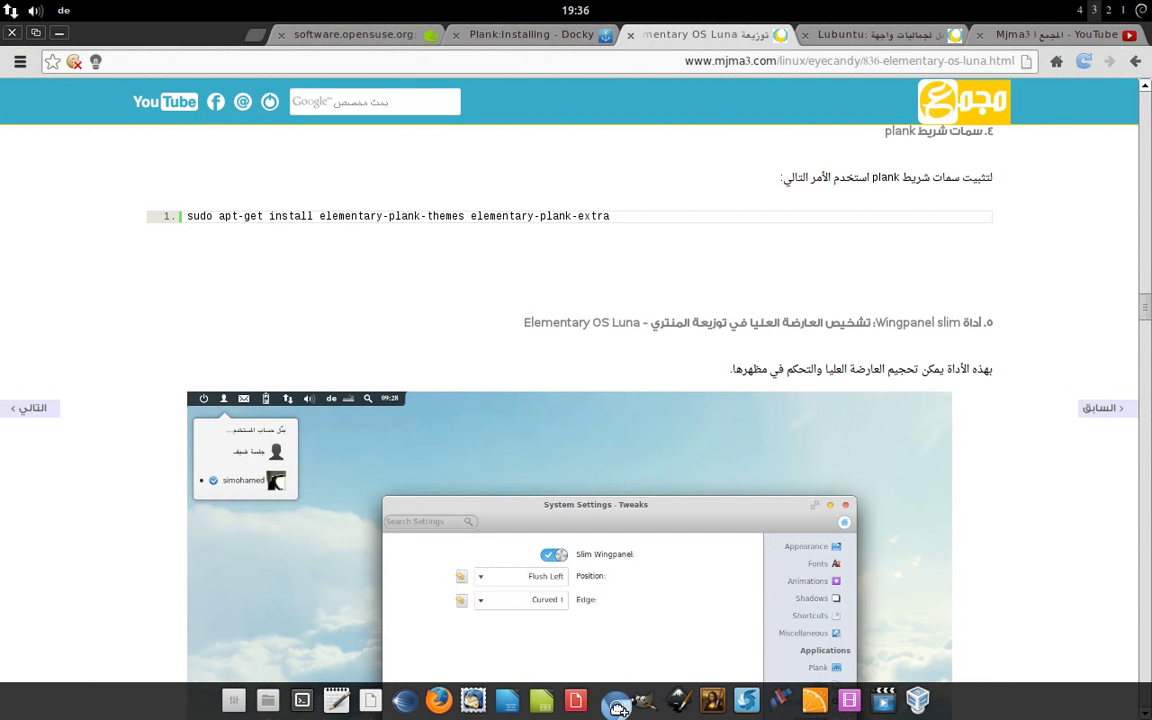
click(610, 702)
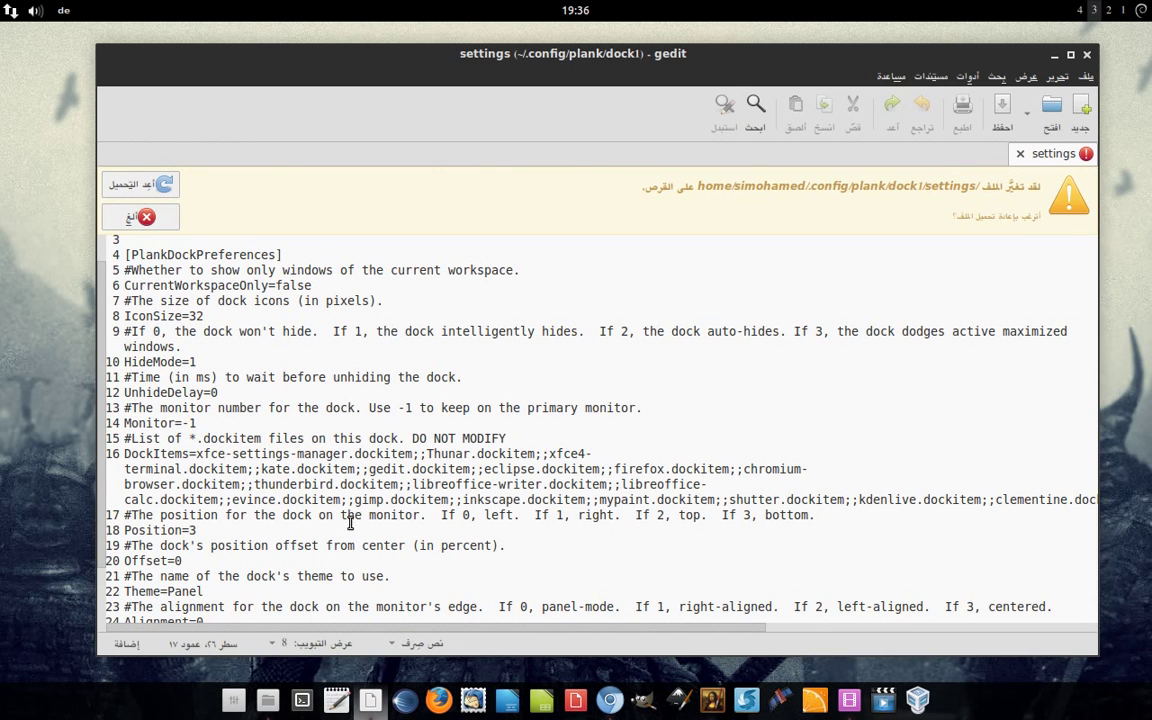
click(130, 182)
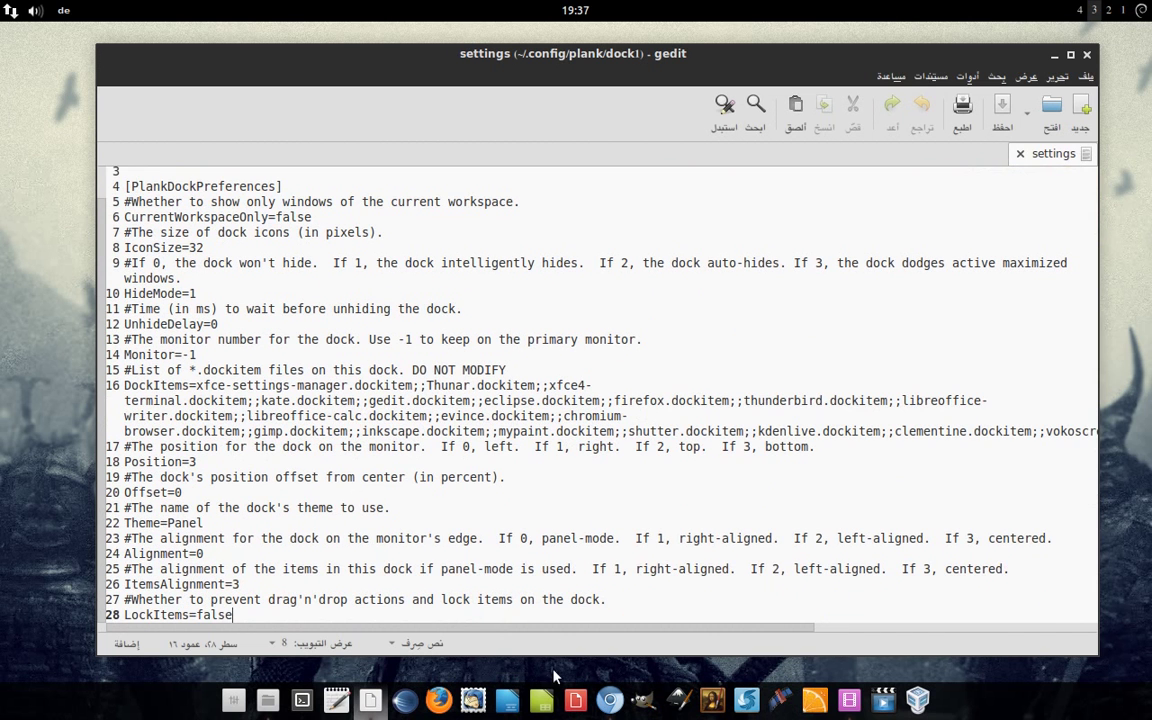
Set LockItems to true, save the settings file, and test the locked dock with the Chromium icon
key(BackSpace)
key(BackSpace)
key(BackSpace)
key(BackSpace)
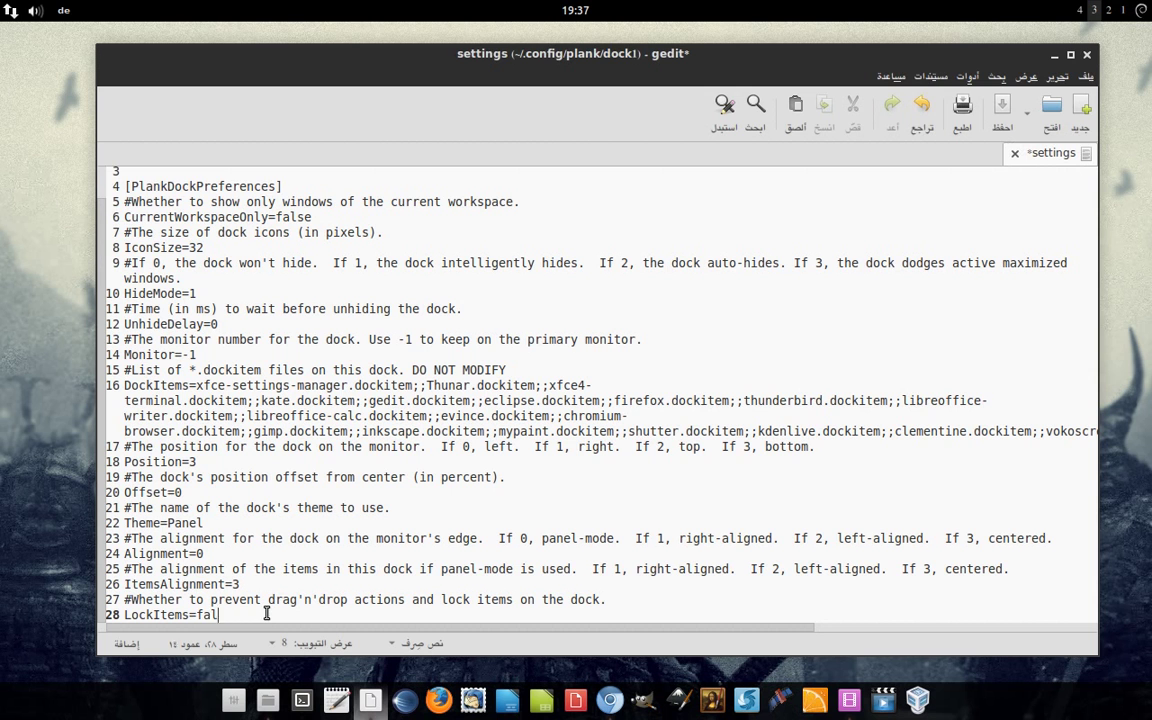
text(true)
key(ctrl+s)
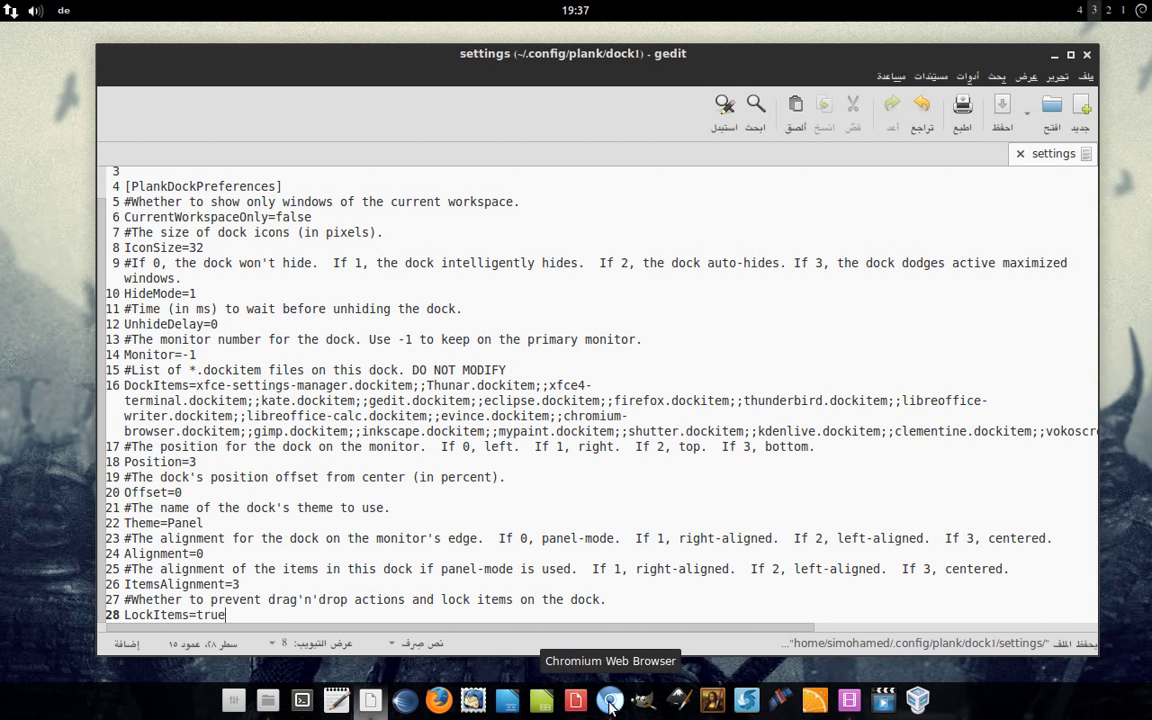
click(610, 700)
click(58, 35)
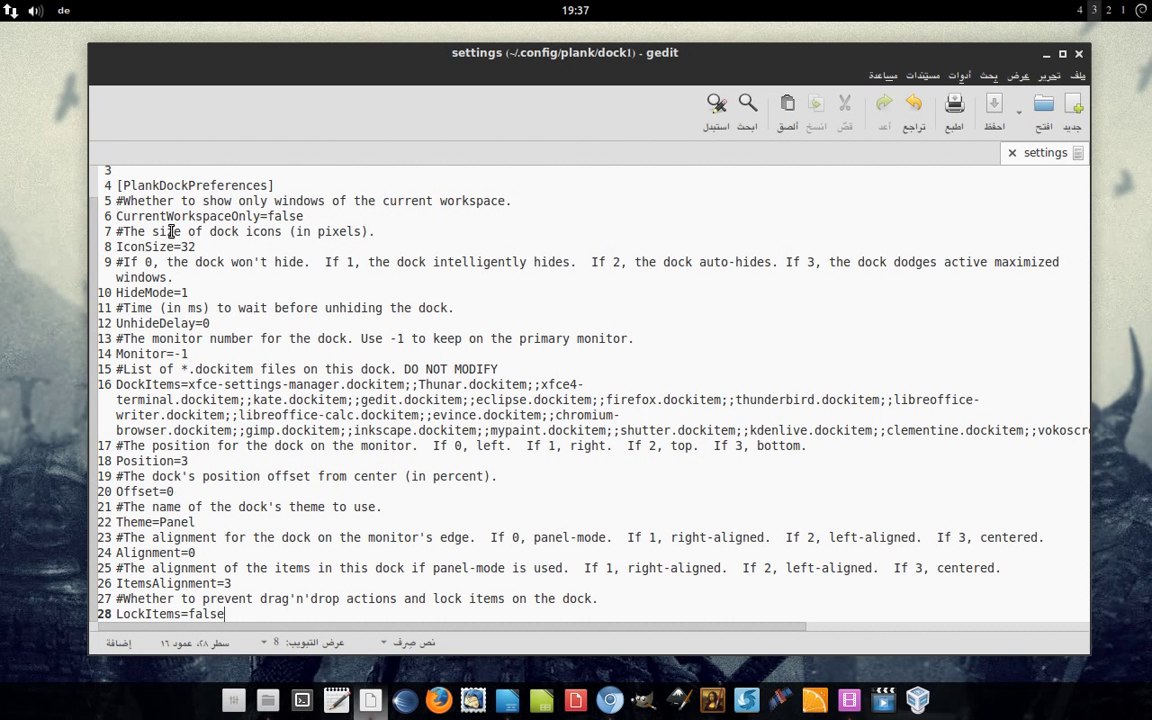
Minimise the settings file window and view the Chromium dock icon's options, including the one for keeping it on the dock
scroll(326, 341, up, 1)
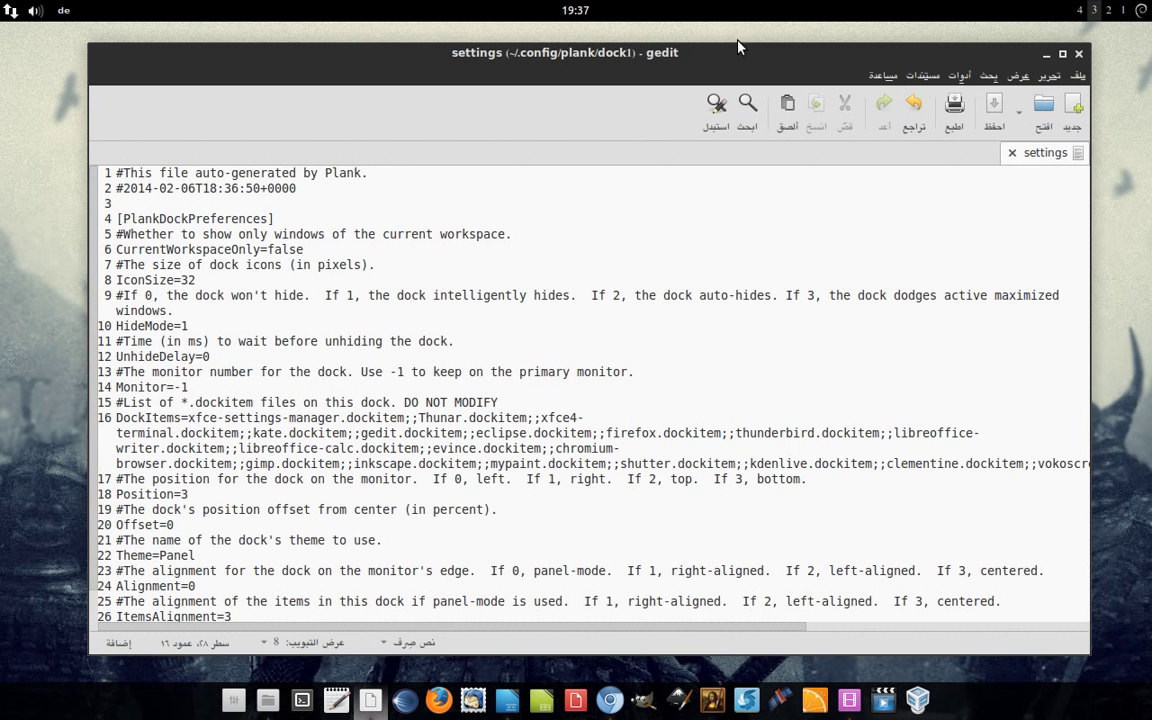
drag(748, 60, 755, 66)
click(1053, 61)
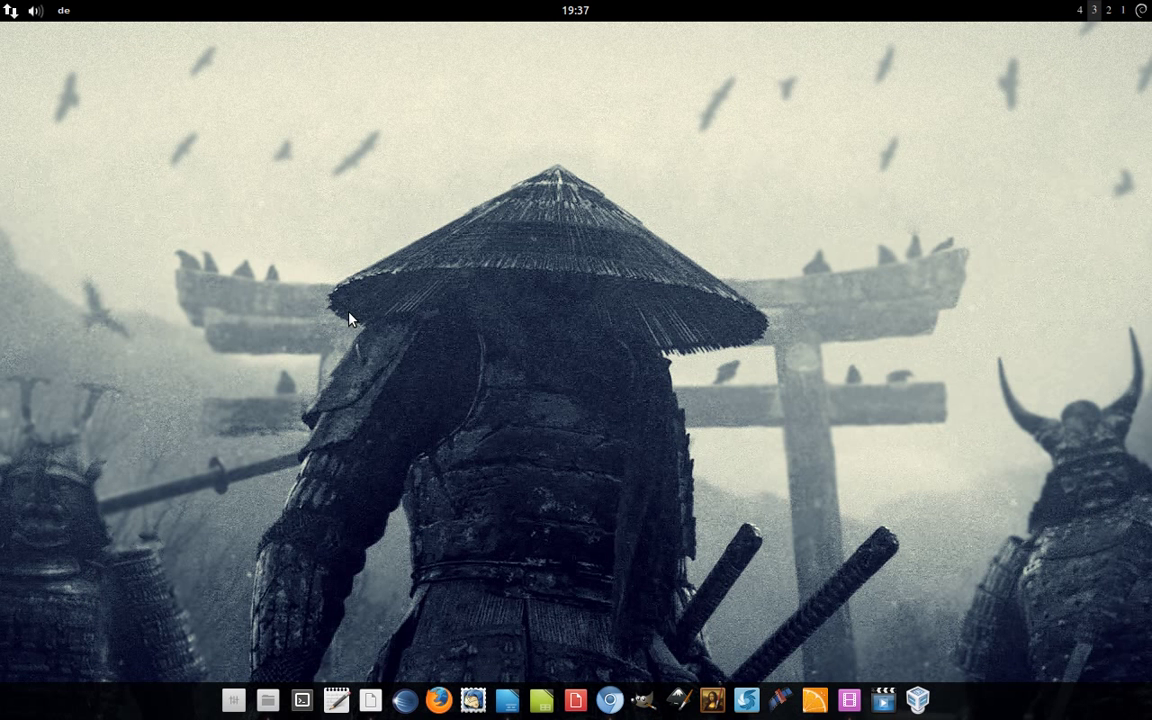
right_click(615, 703)
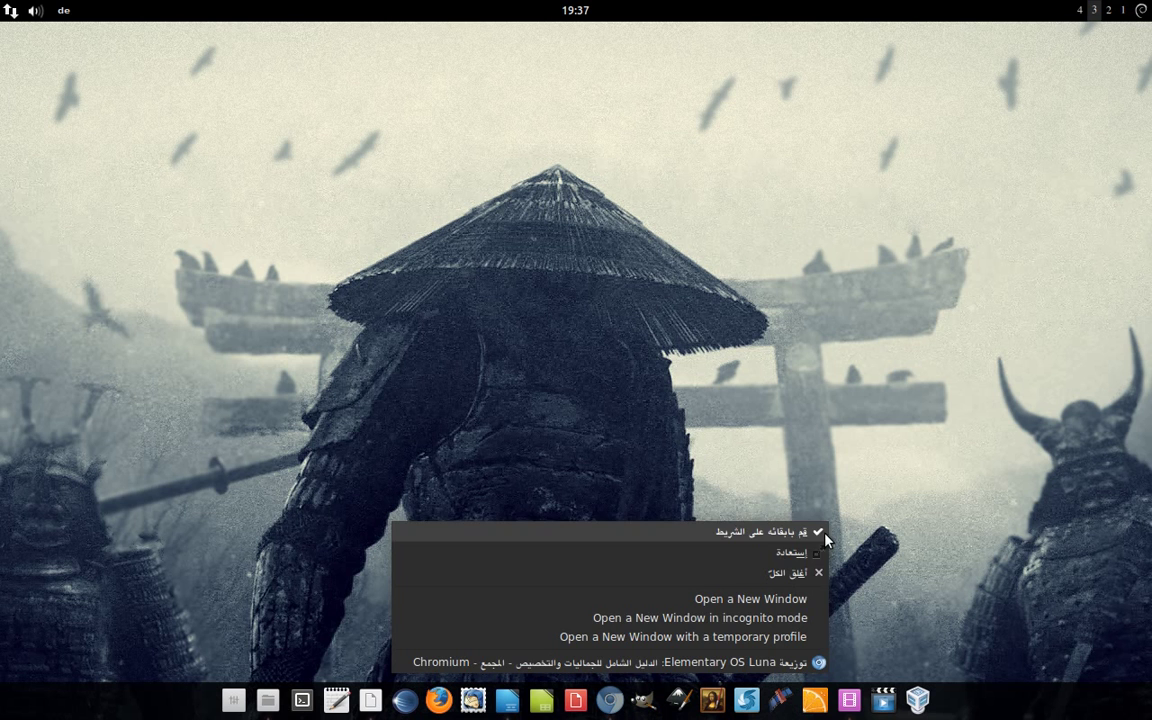
click(603, 376)
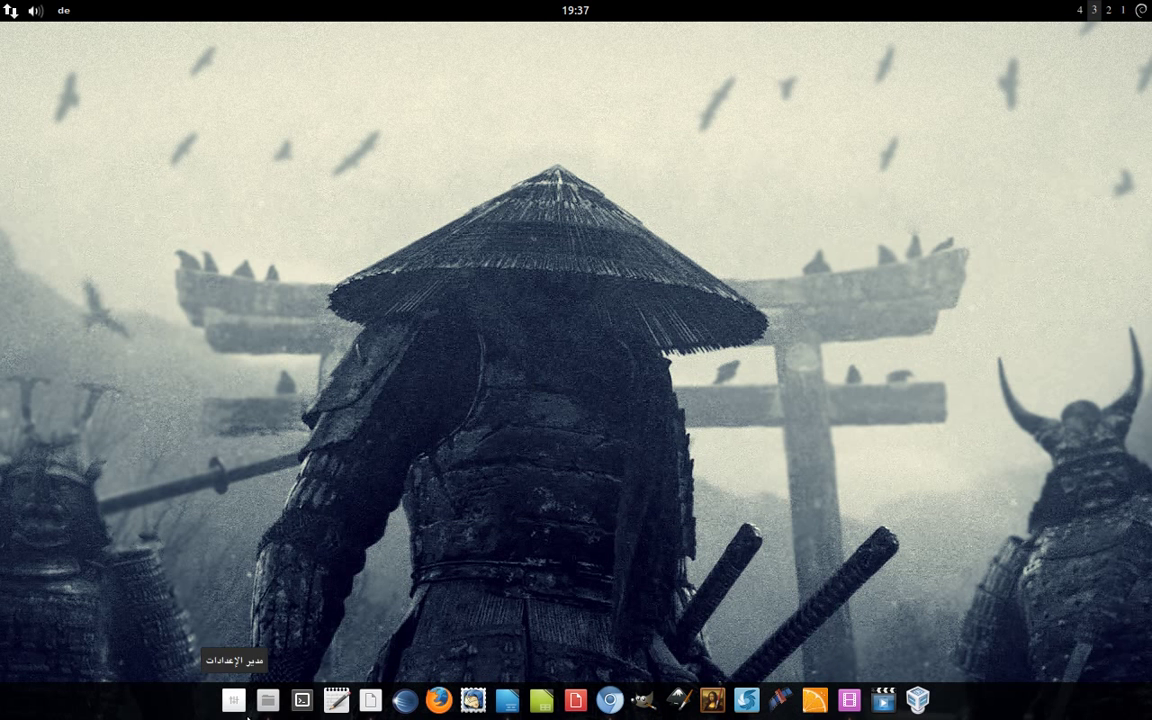
Restore the dock settings file window and close it
click(372, 700)
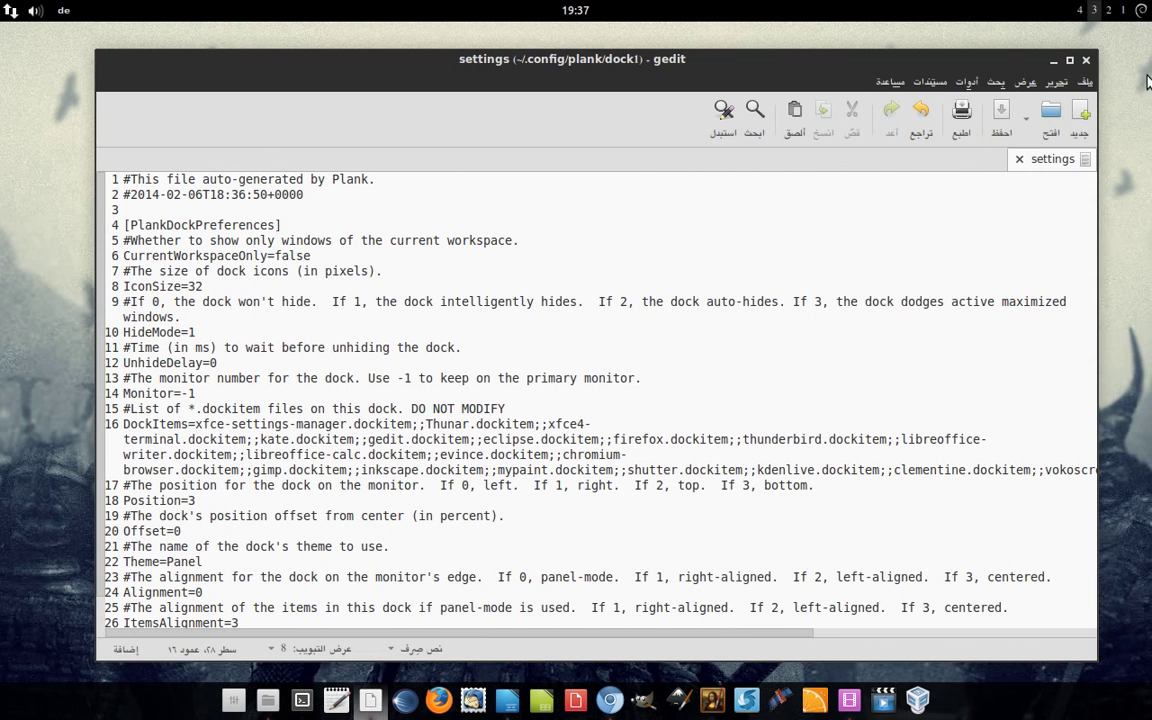
click(1087, 64)
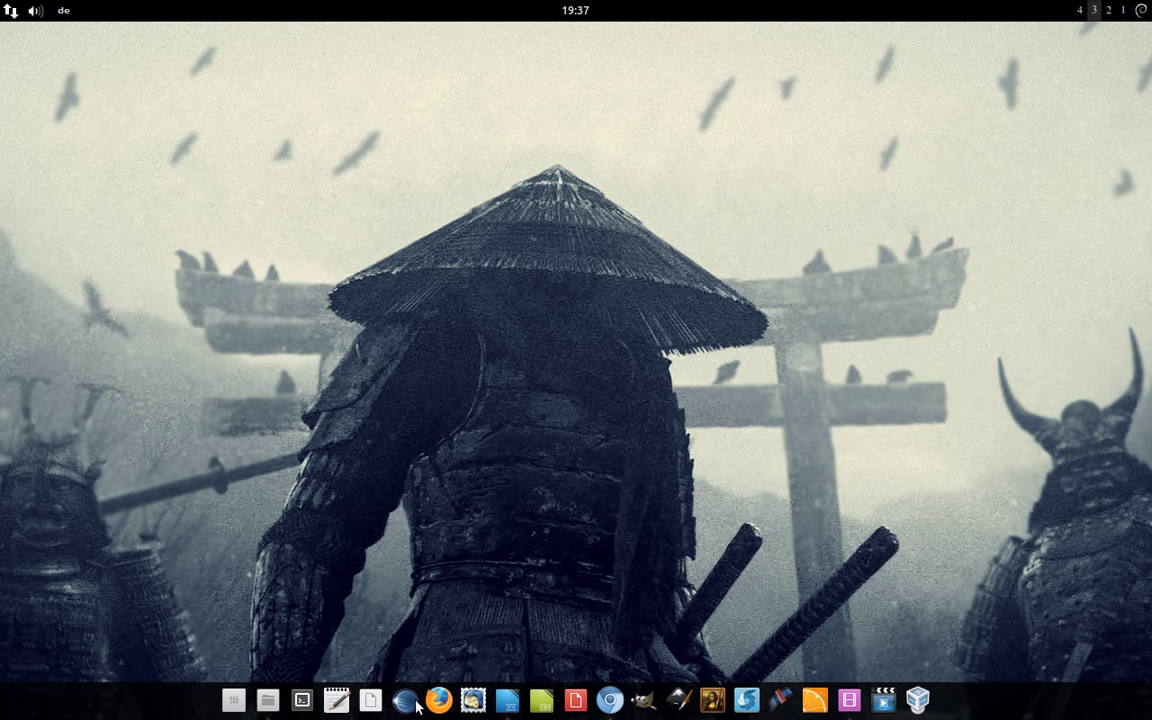